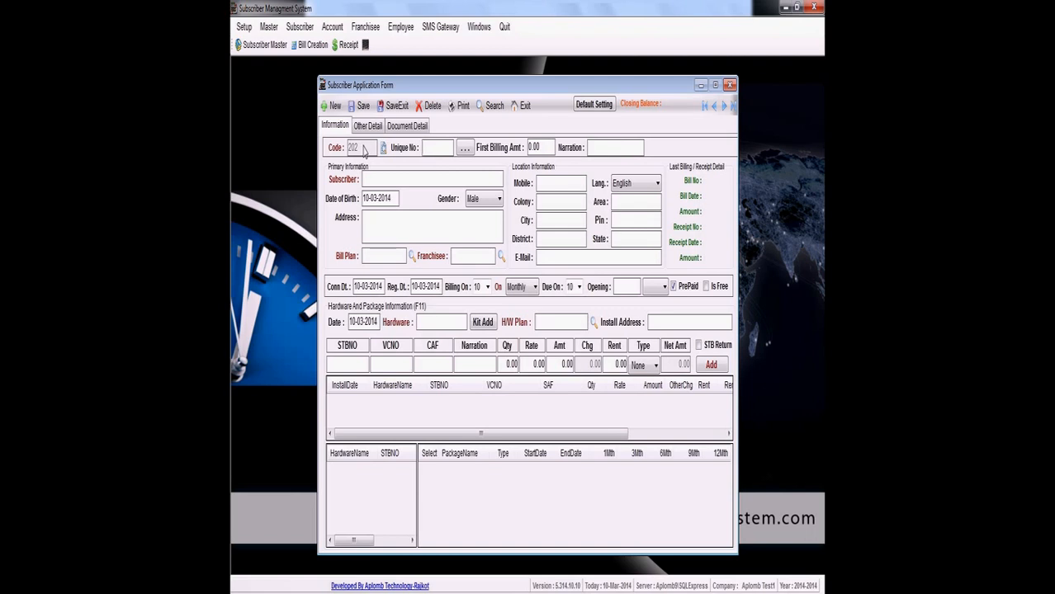
- Enter the subscriber's unique number and set the first billing amount to 56.00, leaving the narration empty
{"action": "type", "text": "C230"}
{"action": "key", "text": "Tab"}
{"action": "type", "text": "56.00"}
{"action": "key", "text": "Tab"}
{"action": "key", "text": "Tab"}
- Enter the subscriber's full name in the primary information
{"action": "type", "text": "Rajesh PAtel"}
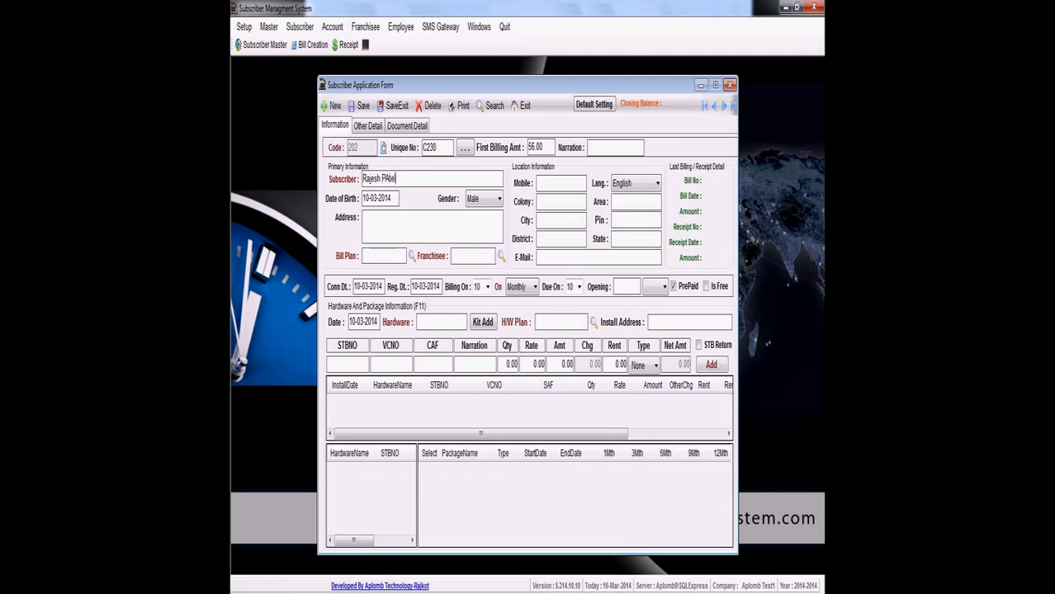
{"action": "key", "text": "BackSpace"}
{"action": "type", "text": "atel"}
- Set the subscriber's bill plan to Basic and the franchisee to Main Franchisee
{"action": "key", "text": "Tab"}
{"action": "key", "text": "Tab"}
{"action": "key", "text": "Tab"}
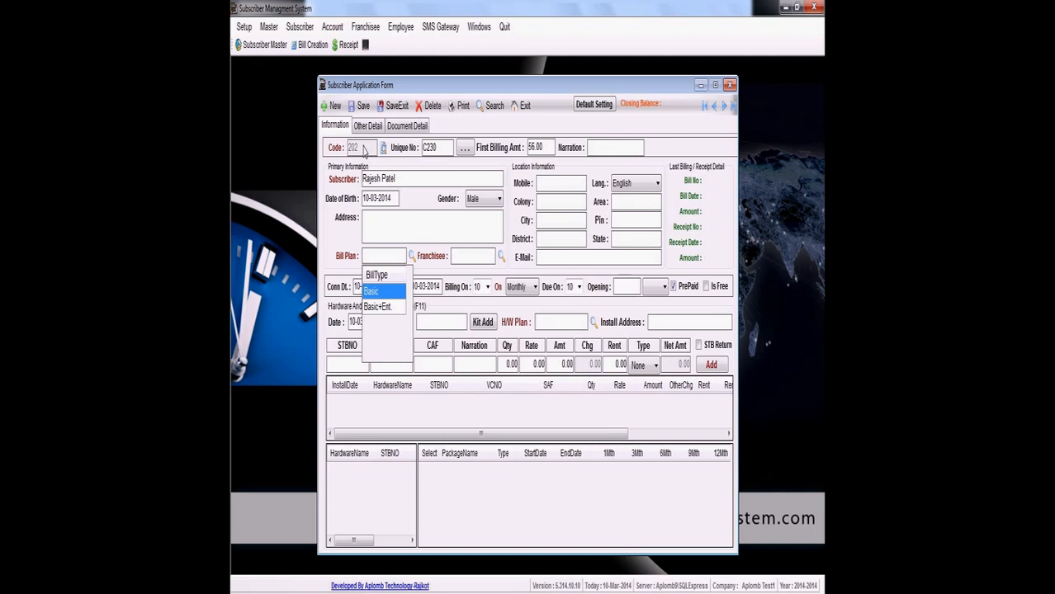
{"action": "key", "text": "Return"}
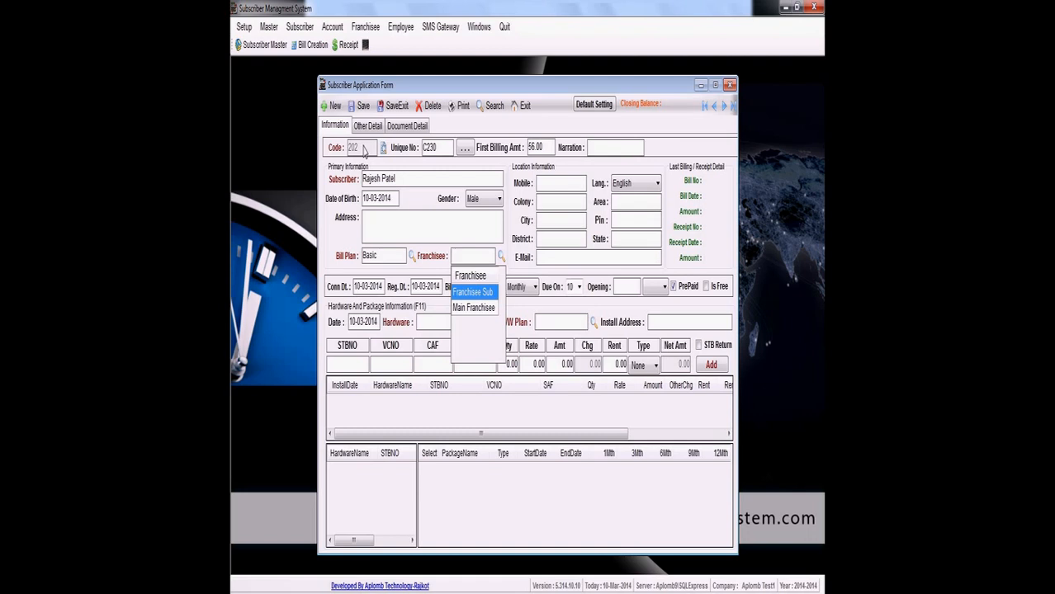
{"action": "key", "text": "Down"}
{"action": "key", "text": "Return"}
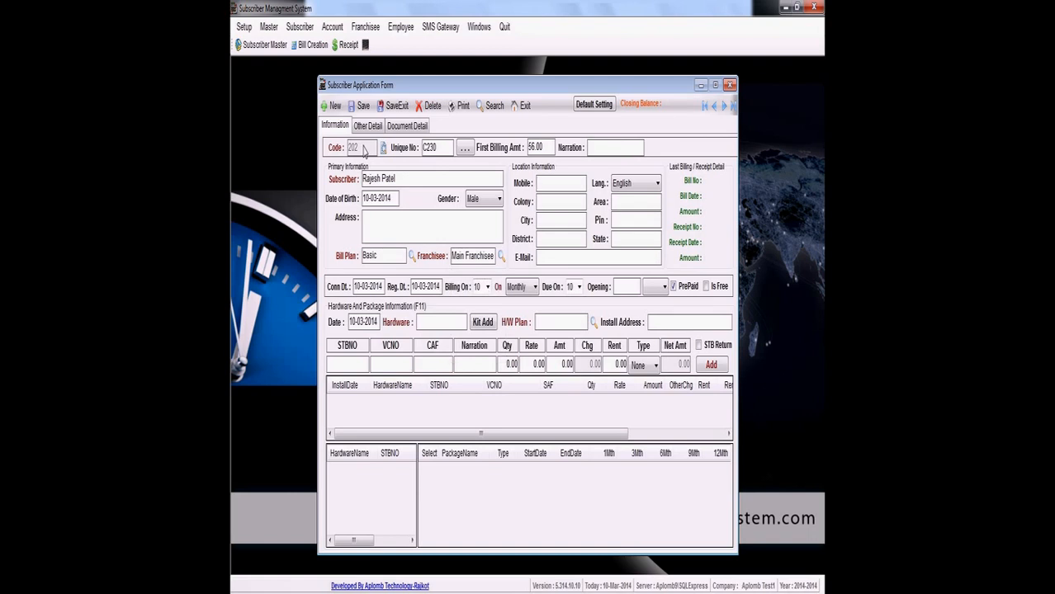
- Enter the subscriber's mobile number and keep English as the language
{"action": "type", "text": "985851236"}
{"action": "key", "text": "Tab"}
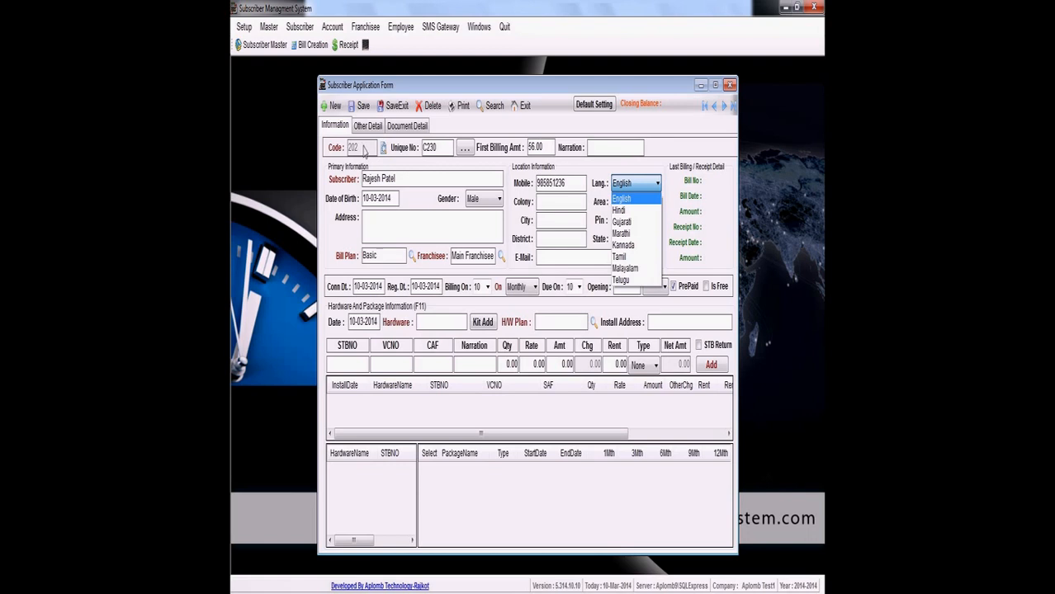
{"action": "key", "text": "Tab"}
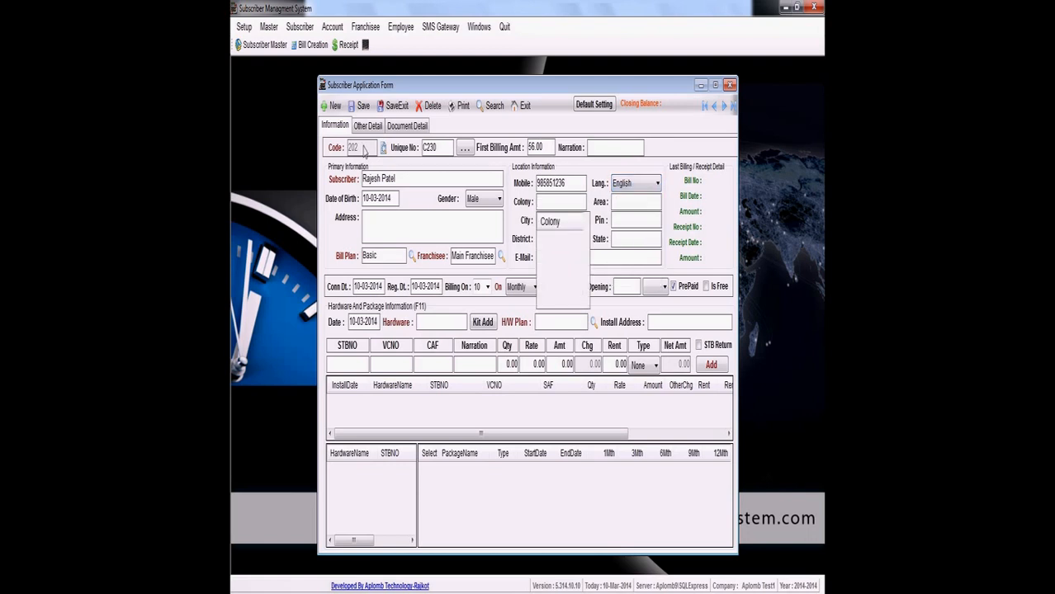
- Enter the subscriber's colony and choose the first listed area in the location information
{"action": "type", "text": "RajColony"}
{"action": "key", "text": "Return"}
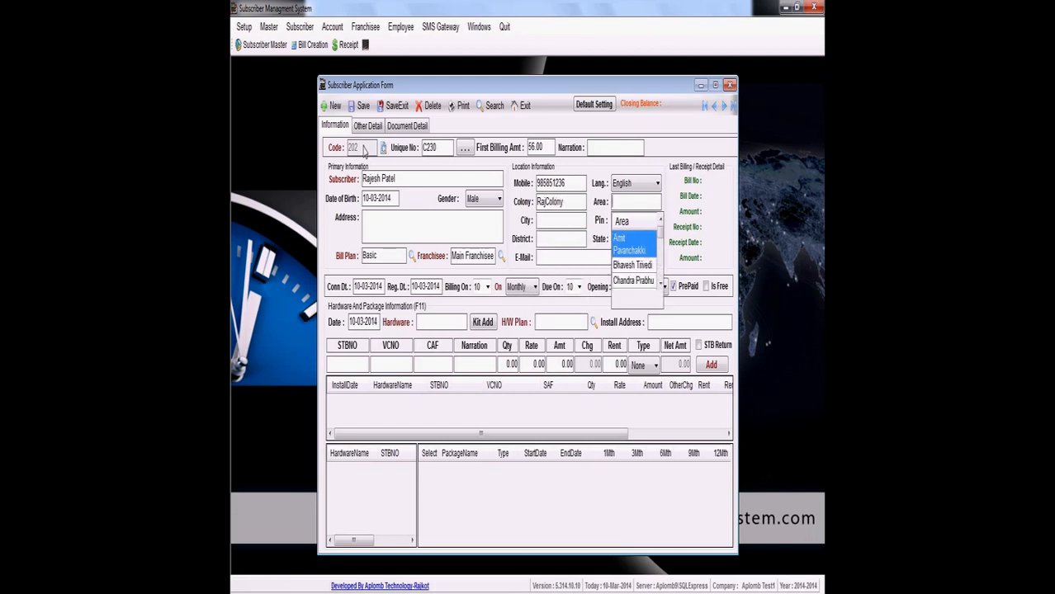
{"action": "key", "text": "shift+Tab"}
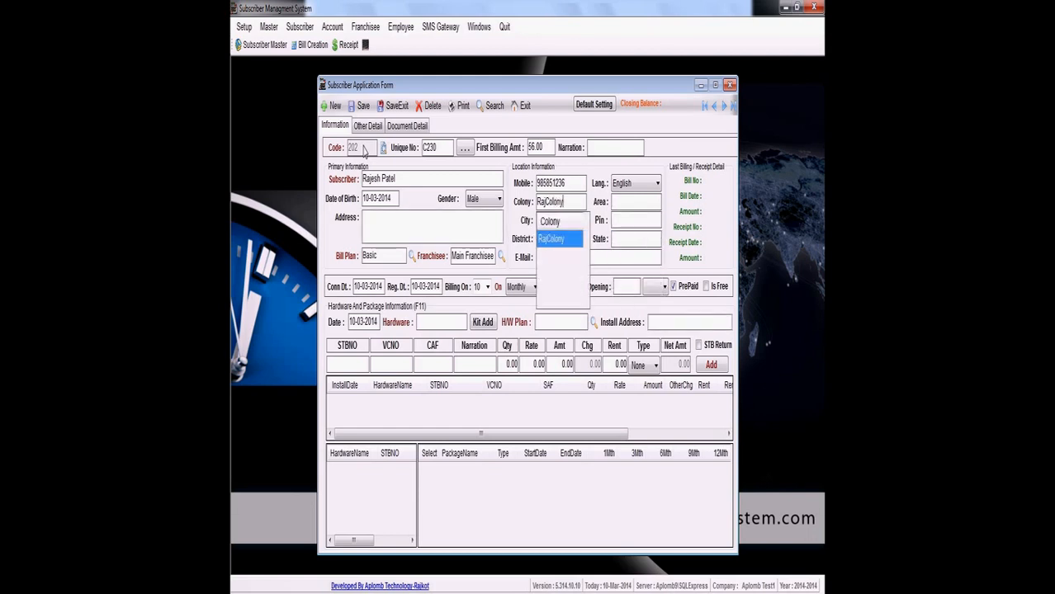
{"action": "key", "text": "Return"}
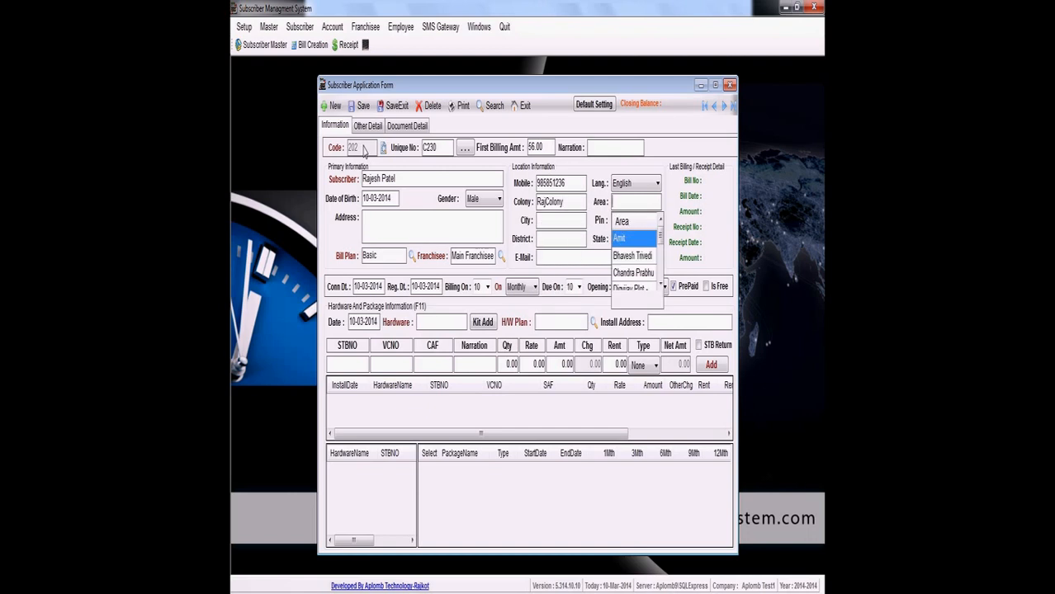
{"action": "key", "text": "Return"}
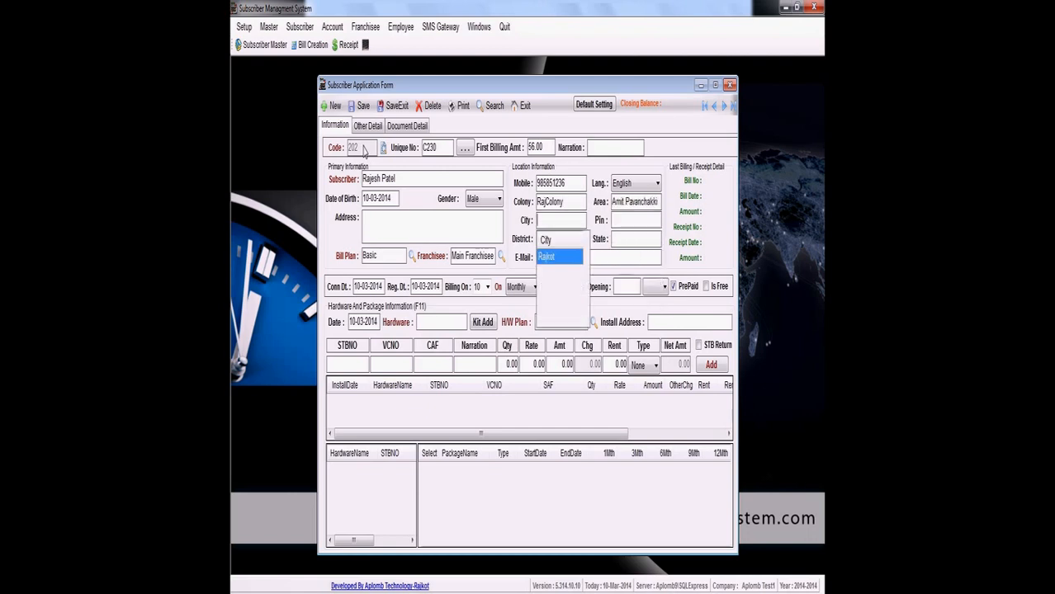
- Set the connection date to 15-03-2014 and the billing day to 08 with a Monthly cycle, leaving the remaining location fields empty
{"action": "key", "text": "Tab"}
{"action": "key", "text": "Tab"}
{"action": "key", "text": "Tab"}
{"action": "key", "text": "Tab"}
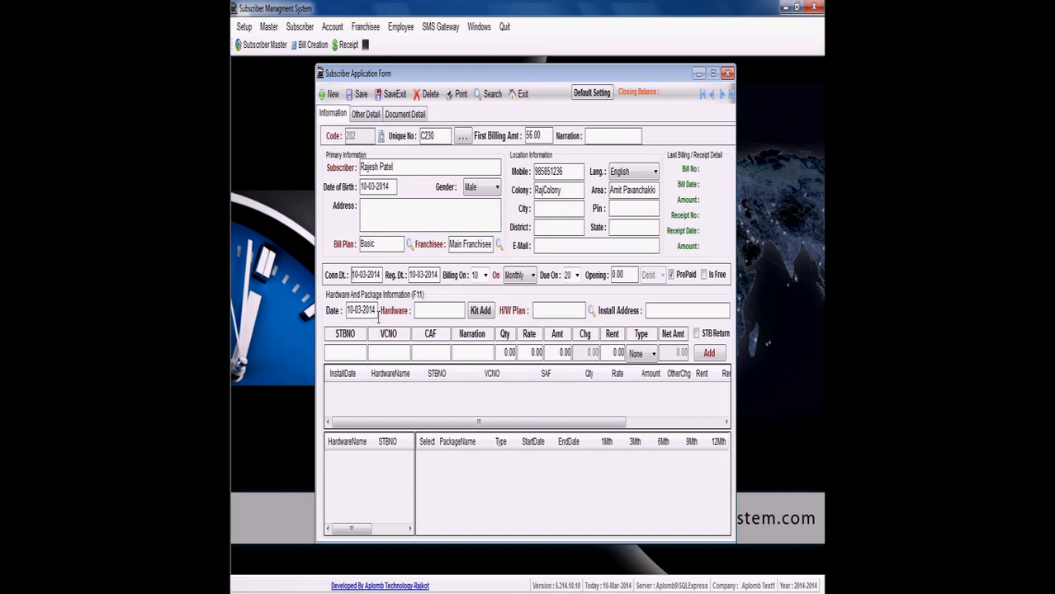
{"action": "type", "text": "5"}
{"action": "key", "text": "Tab"}
{"action": "key", "text": "Down"}
{"action": "key", "text": "Tab"}
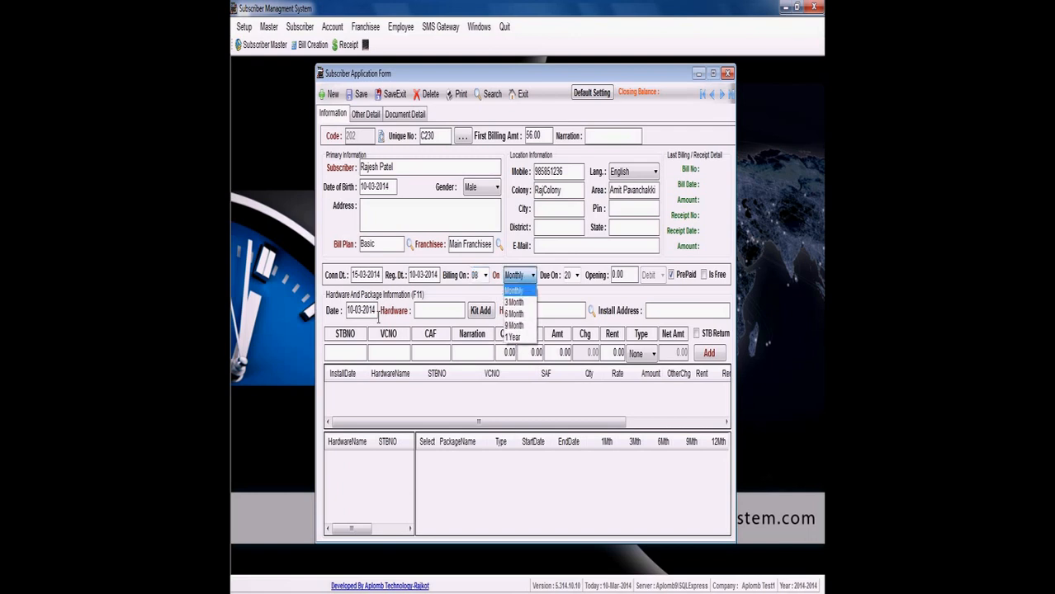
{"action": "key", "text": "Tab"}
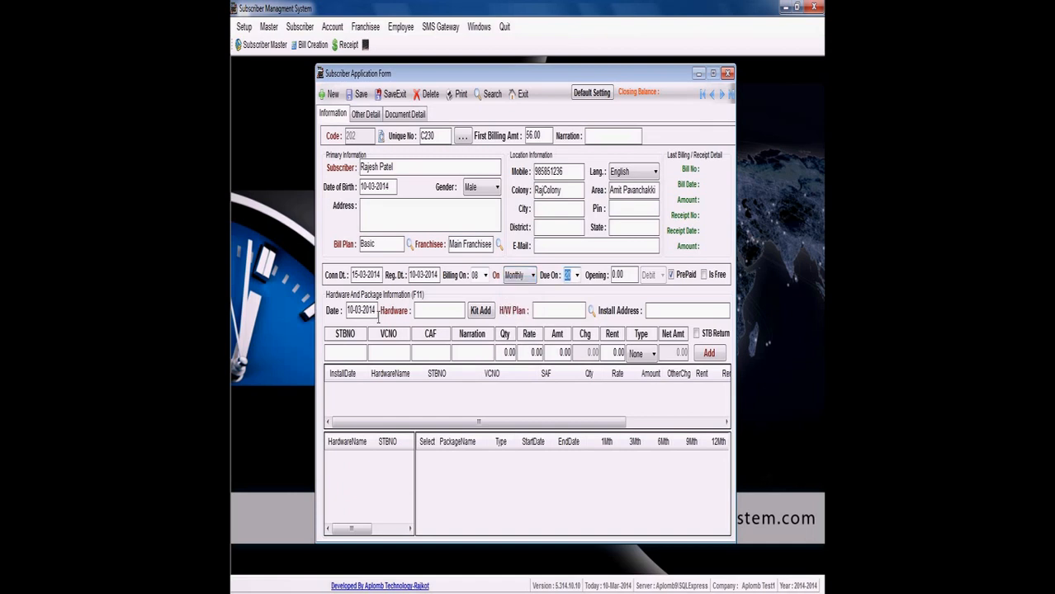
- Set the due day to 10 and enter an opening balance of 500 as Debit
{"action": "key", "text": "Down"}
{"action": "key", "text": "Tab"}
{"action": "type", "text": "500"}
{"action": "key", "text": "Return"}
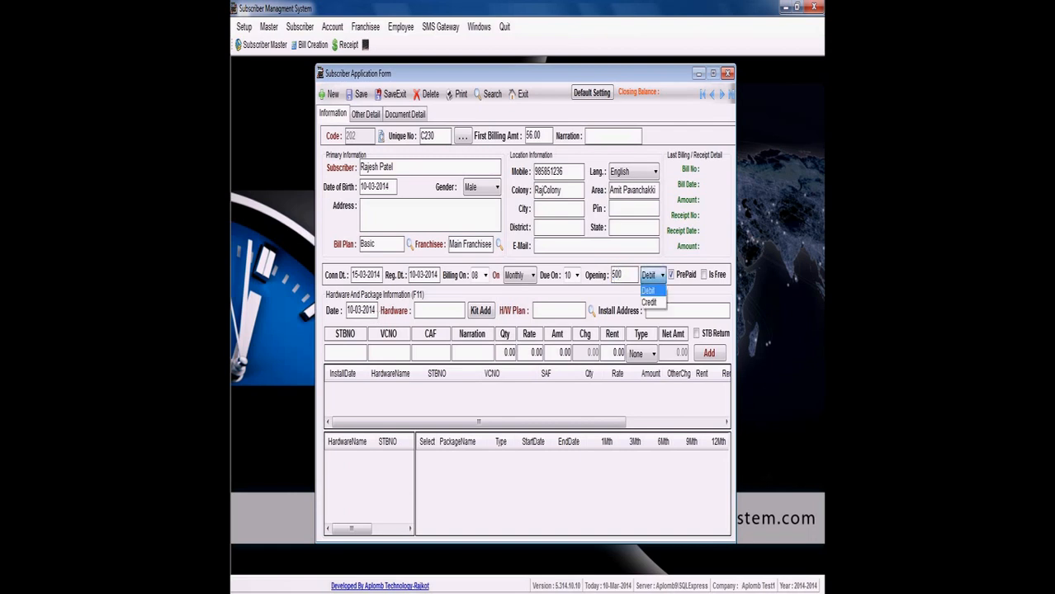
{"action": "key", "text": "Return"}
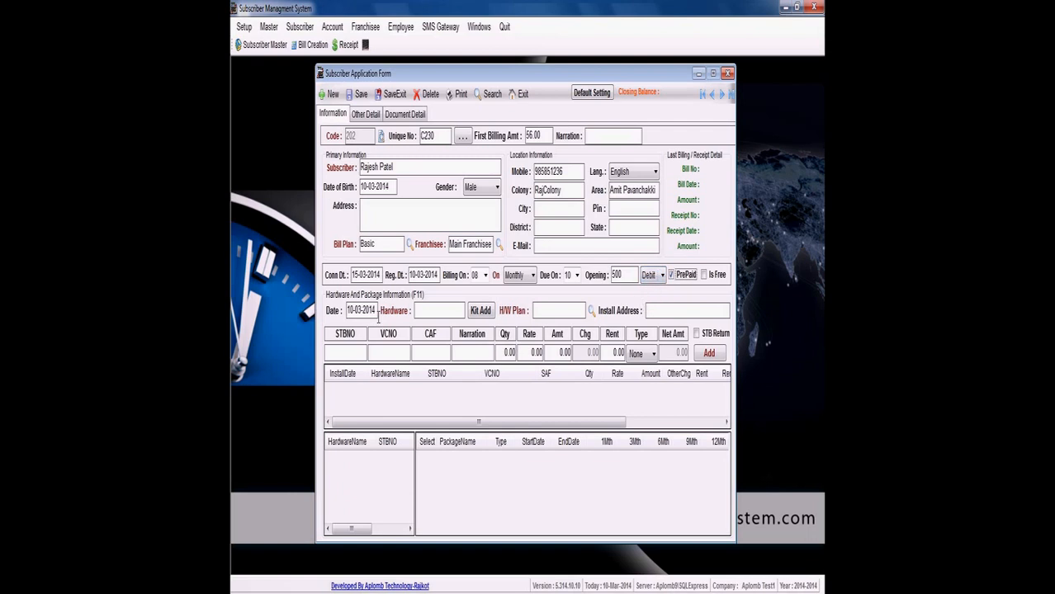
- Switch the PrePaid option off and on again, and toggle the Is Free option
{"action": "key", "text": "space"}
{"action": "key", "text": "space"}
{"action": "key", "text": "Tab"}
{"action": "key", "text": "space"}
{"action": "key", "text": "Tab"}
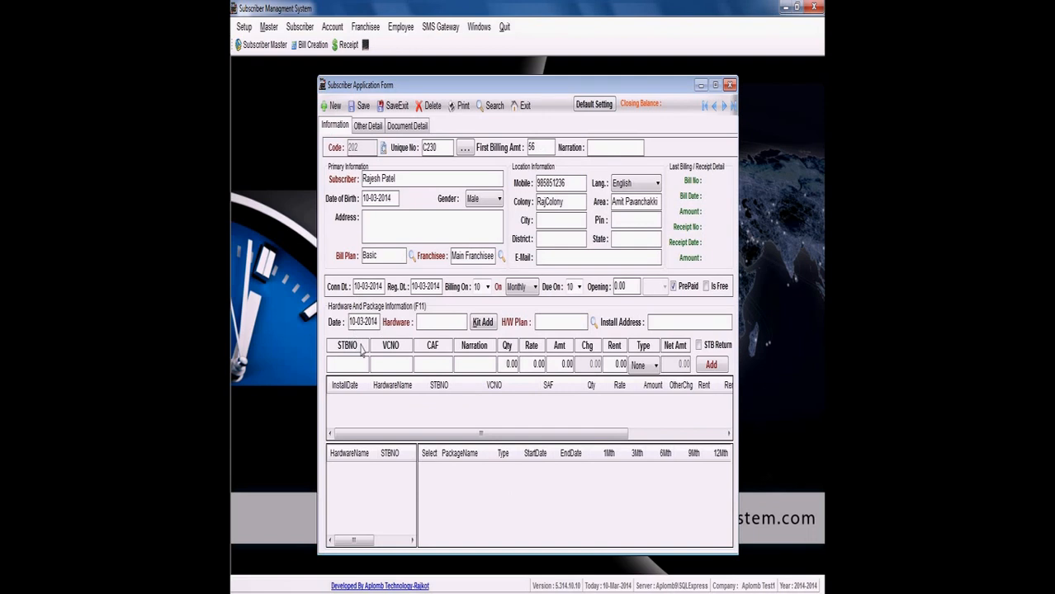
- Set the hardware installation date to 11-03-2014 and choose GTPL as the hardware
{"action": "type", "text": "11"}
{"action": "key", "text": "Tab"}
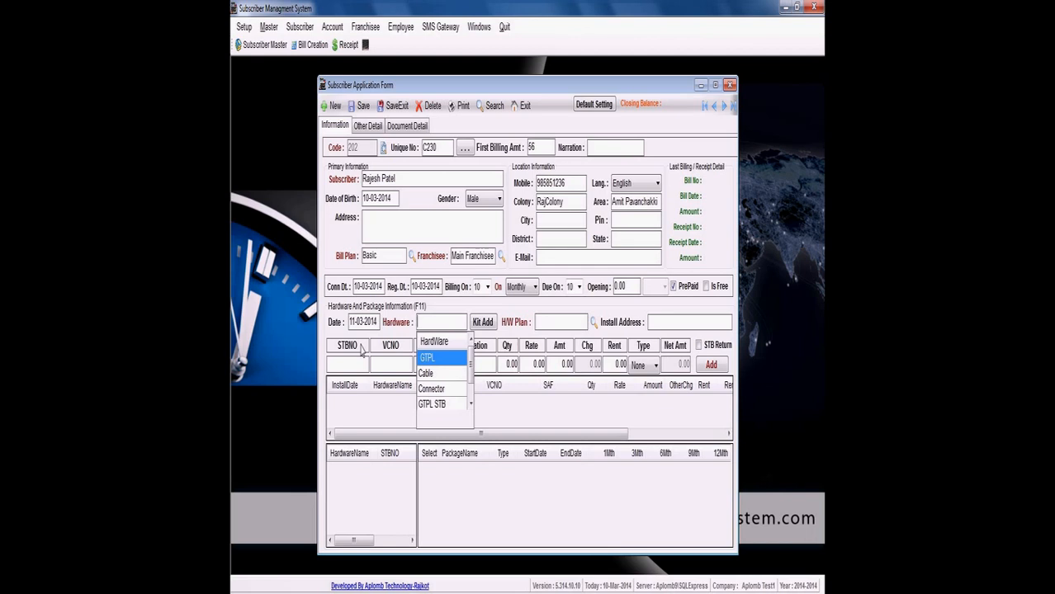
{"action": "key", "text": "Return"}
- Enter STBNO 334512, VCNO 325411 and CAF 35 for the GTPL hardware
{"action": "type", "text": "334512"}
{"action": "key", "text": "Return"}
{"action": "type", "text": "325411"}
{"action": "key", "text": "Return"}
{"action": "type", "text": "35"}
{"action": "key", "text": "Return"}
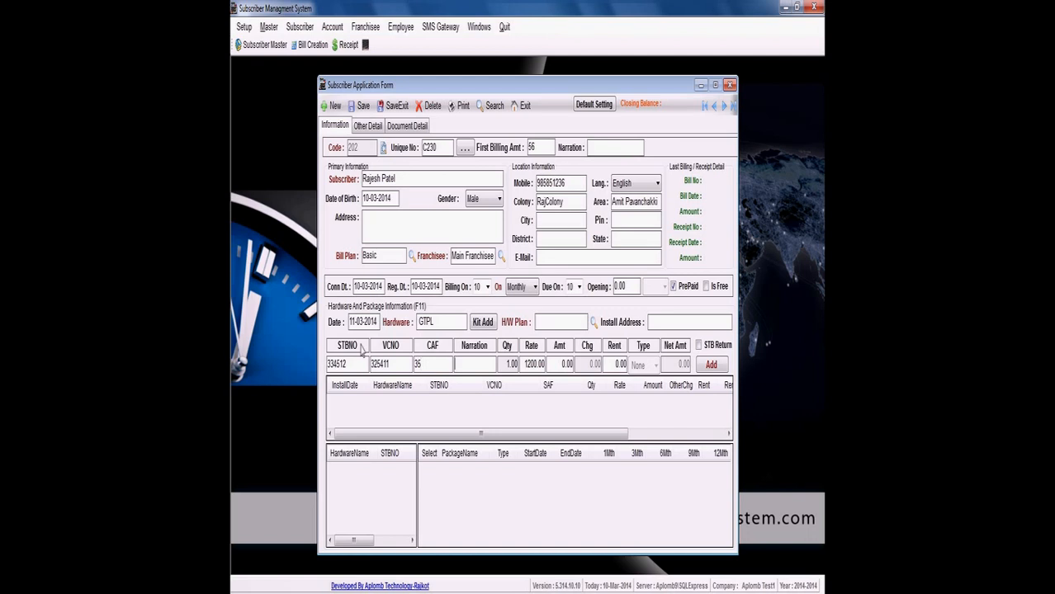
- Set the GTPL hardware's rate to 1575, leaving its narration empty
{"action": "key", "text": "Return"}
{"action": "key", "text": "Return"}
{"action": "type", "text": "1500"}
{"action": "key", "text": "Tab"}
{"action": "key", "text": "shift+Tab"}
{"action": "type", "text": "1575"}
{"action": "key", "text": "Tab"}
- Choose the Basic hardware plan and add the GTPL hardware entry to the subscriber
{"action": "left_click", "coordinate": [560, 321]}
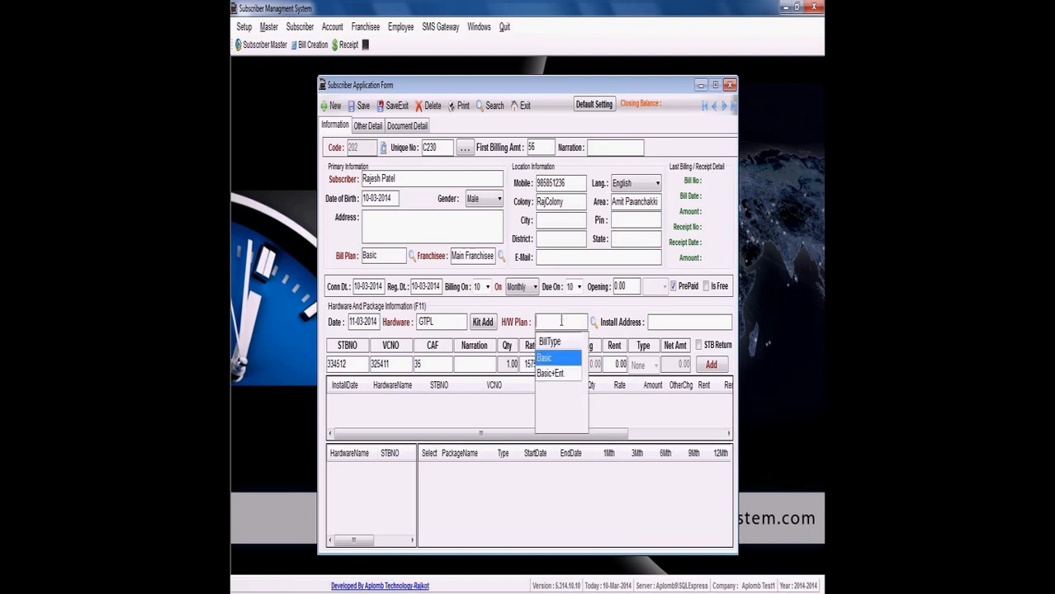
{"action": "key", "text": "Return"}
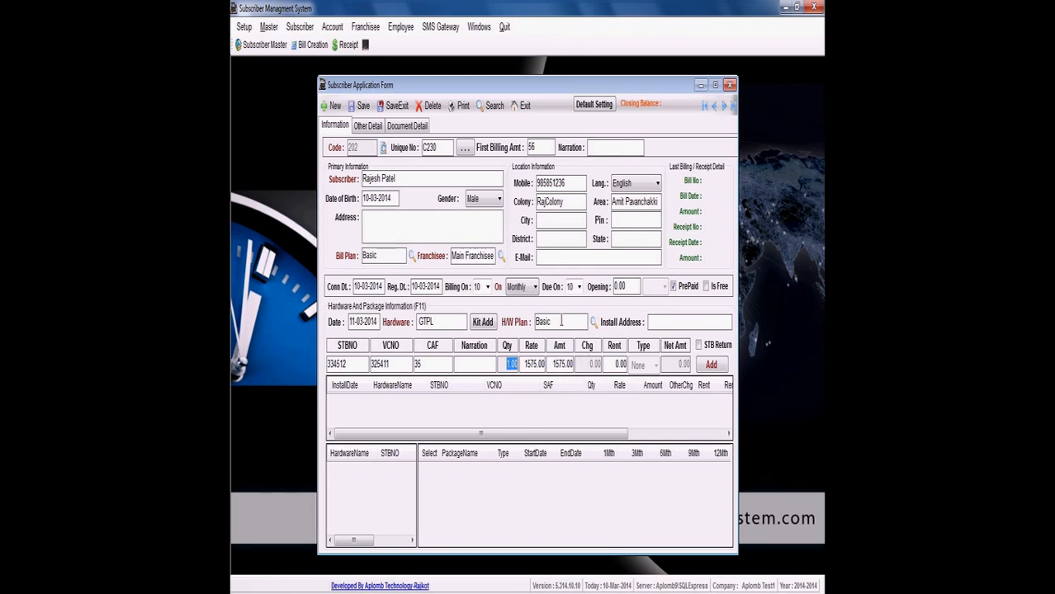
{"action": "left_click", "coordinate": [710, 365]}
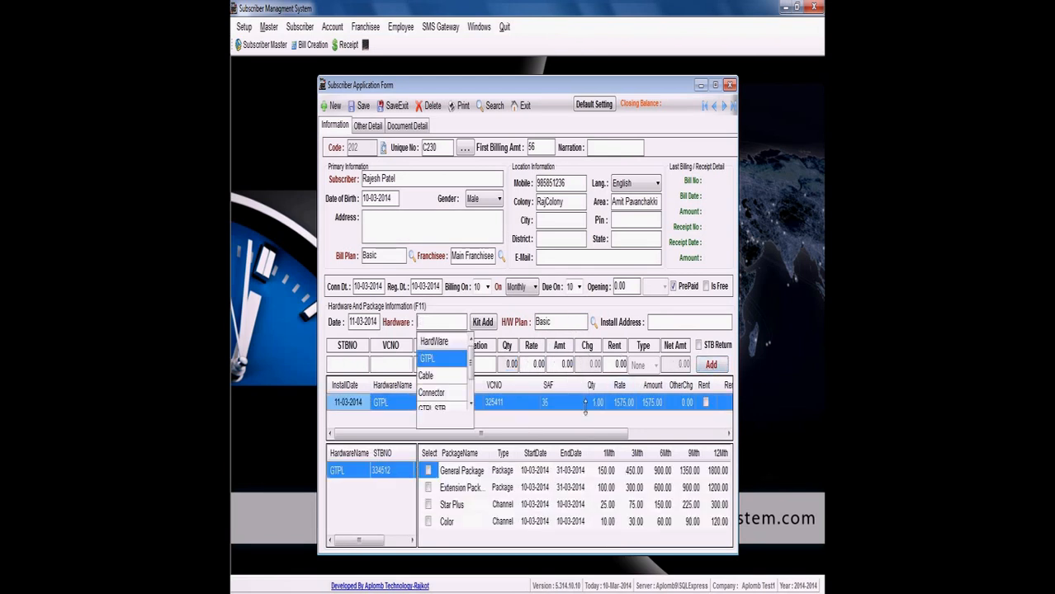
- Select the General Package and the Extension Package for set-top box 334512
{"action": "left_click", "coordinate": [428, 471]}
{"action": "left_click", "coordinate": [427, 488]}
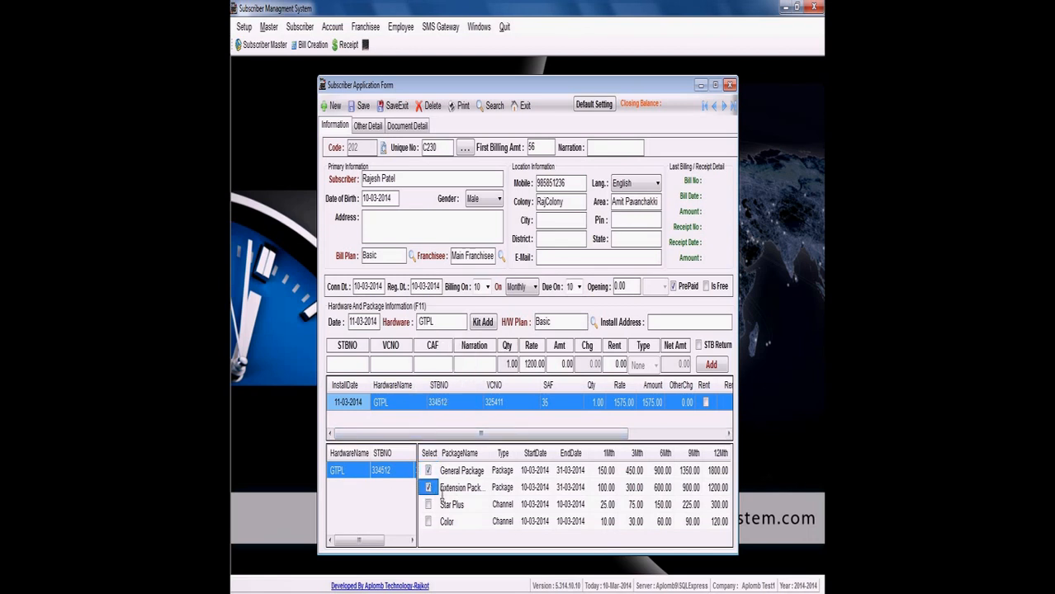
- Try to set the General Package's end date to 25-02-2014
{"action": "left_click", "coordinate": [566, 473]}
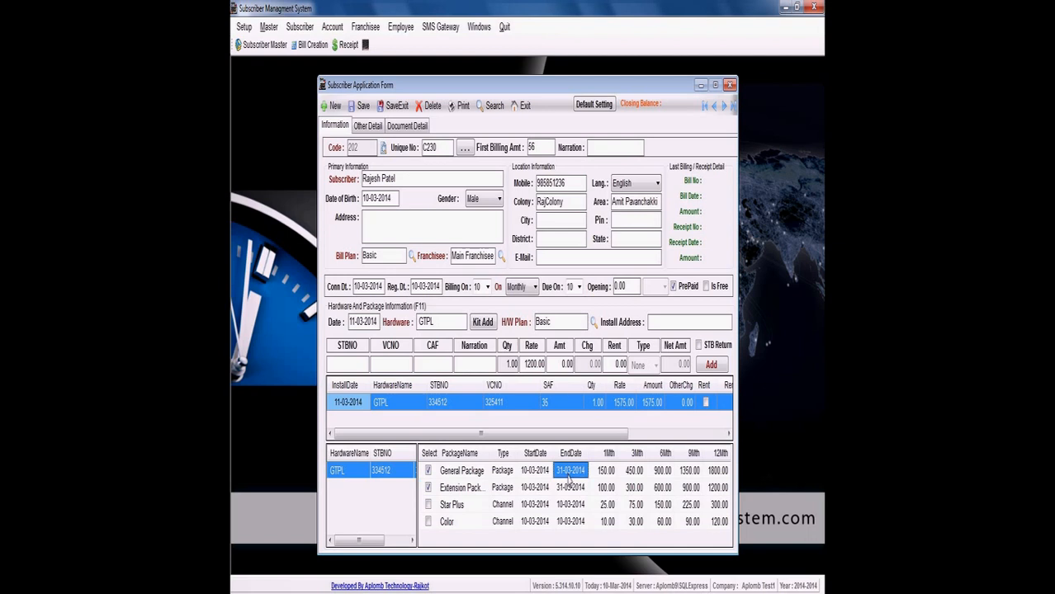
{"action": "type", "text": "25-02-2014"}
{"action": "key", "text": "Return"}
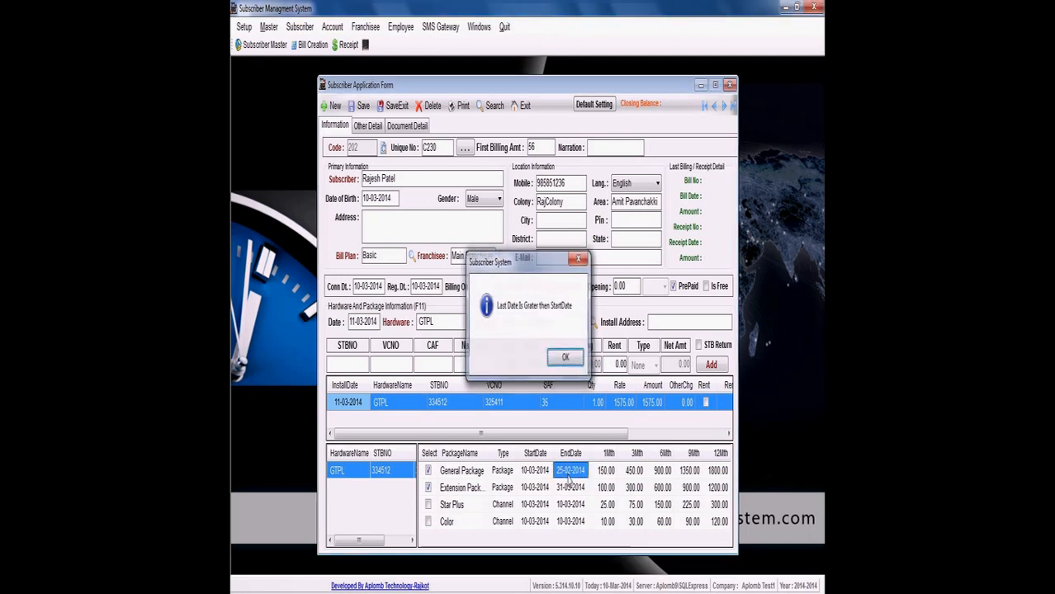
{"action": "key", "text": "Return"}
- Set the General Package's end date to 15-03-2014 and its one-month price to 140
{"action": "type", "text": "15"}
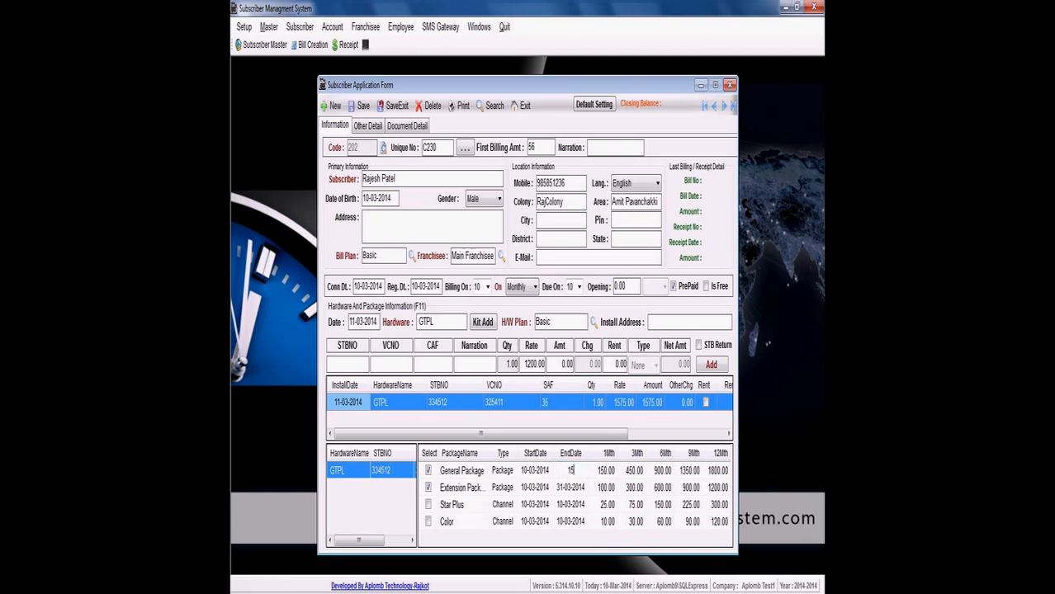
{"action": "type", "text": "-03-2014"}
{"action": "key", "text": "Tab"}
{"action": "type", "text": "140"}
{"action": "key", "text": "Return"}
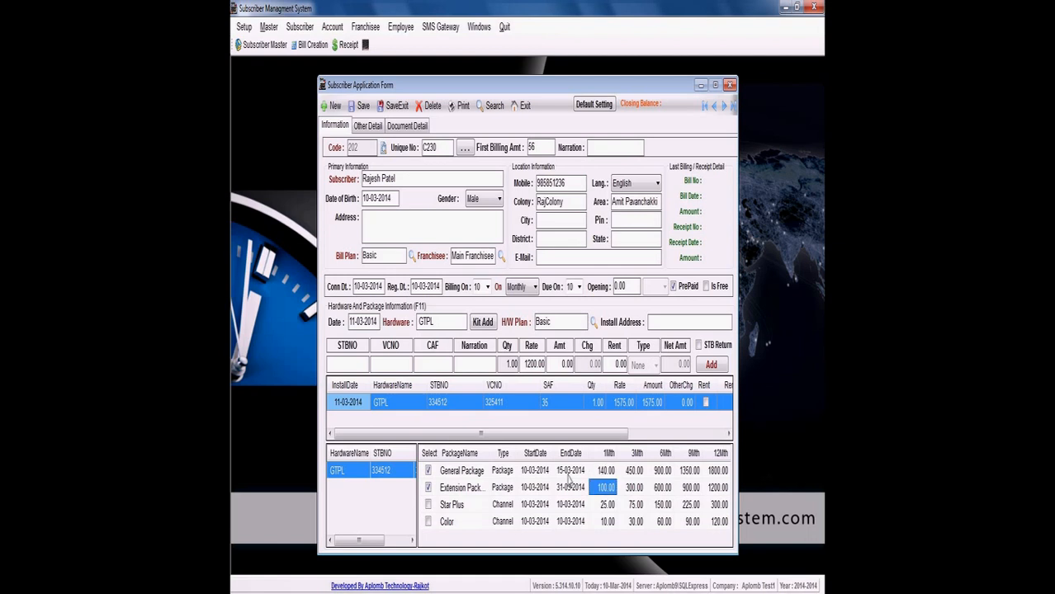
{"action": "key", "text": "Up"}
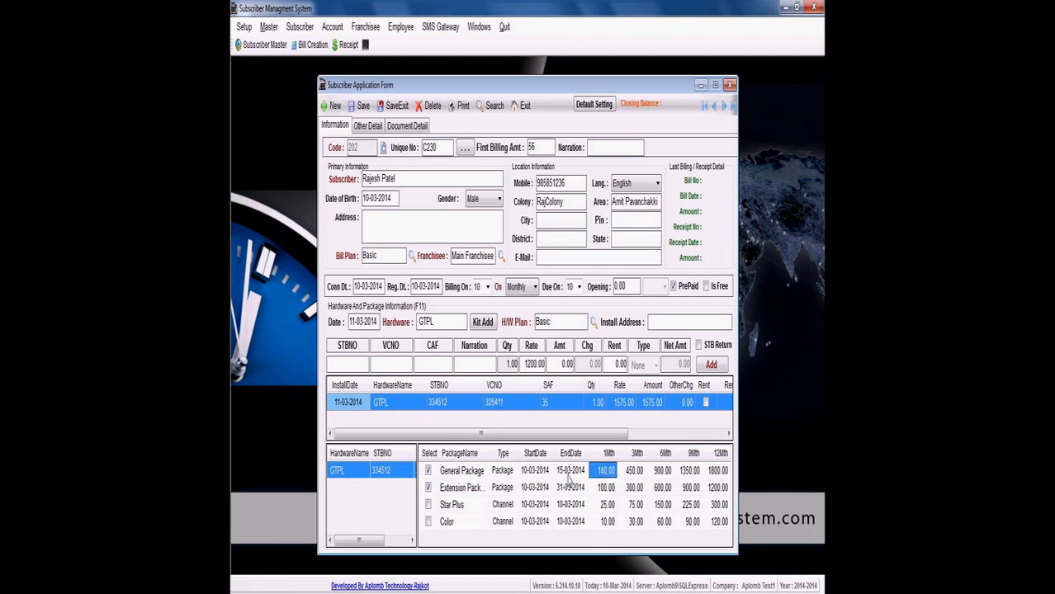
- Set the Extension Package's one-month price to 50
{"action": "left_click", "coordinate": [596, 489]}
{"action": "type", "text": "50"}
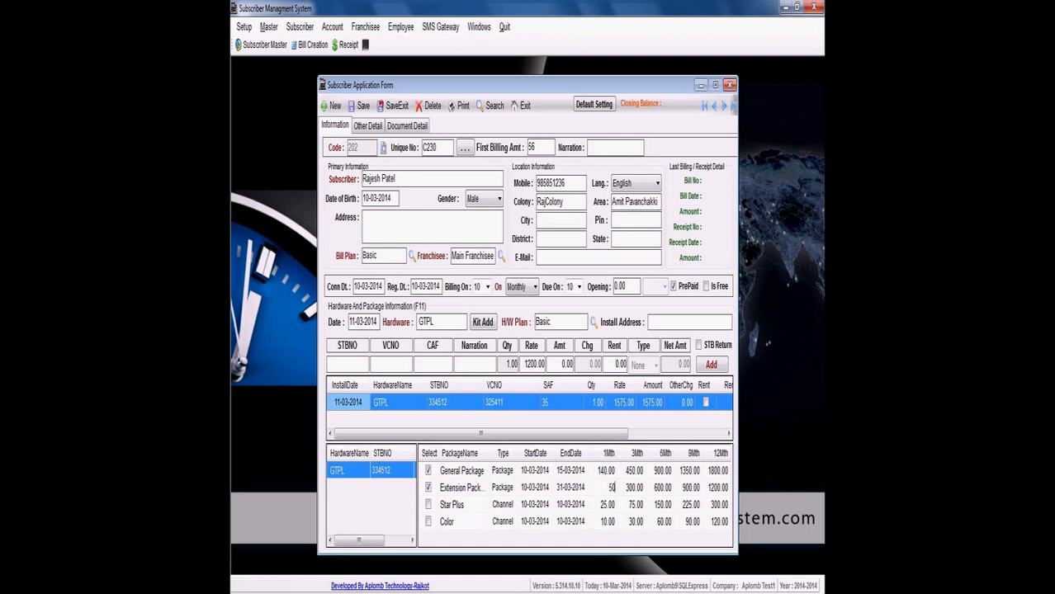
{"action": "key", "text": "Down"}
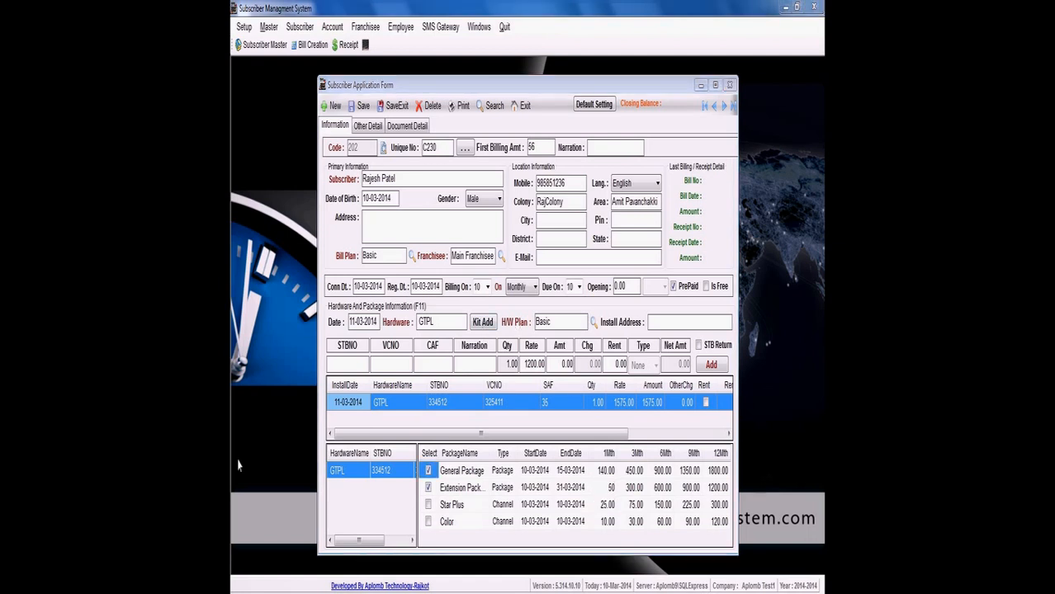
- Add a second GTPL hardware entry with STBNO 52235, VCNO 1155 and CAF 62, keeping the default rate
{"action": "left_click", "coordinate": [349, 363]}
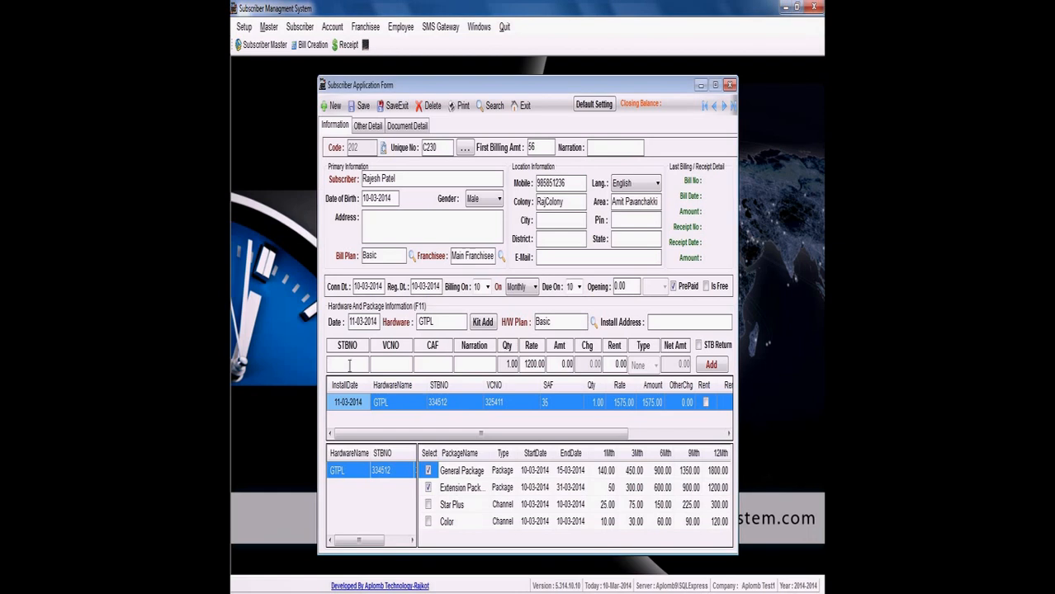
{"action": "type", "text": "52235"}
{"action": "key", "text": "Tab"}
{"action": "type", "text": "1155"}
{"action": "key", "text": "Tab"}
{"action": "type", "text": "62"}
{"action": "key", "text": "Tab"}
{"action": "key", "text": "Tab"}
{"action": "key", "text": "Tab"}
{"action": "key", "text": "Tab"}
{"action": "key", "text": "Tab"}
{"action": "key", "text": "Tab"}
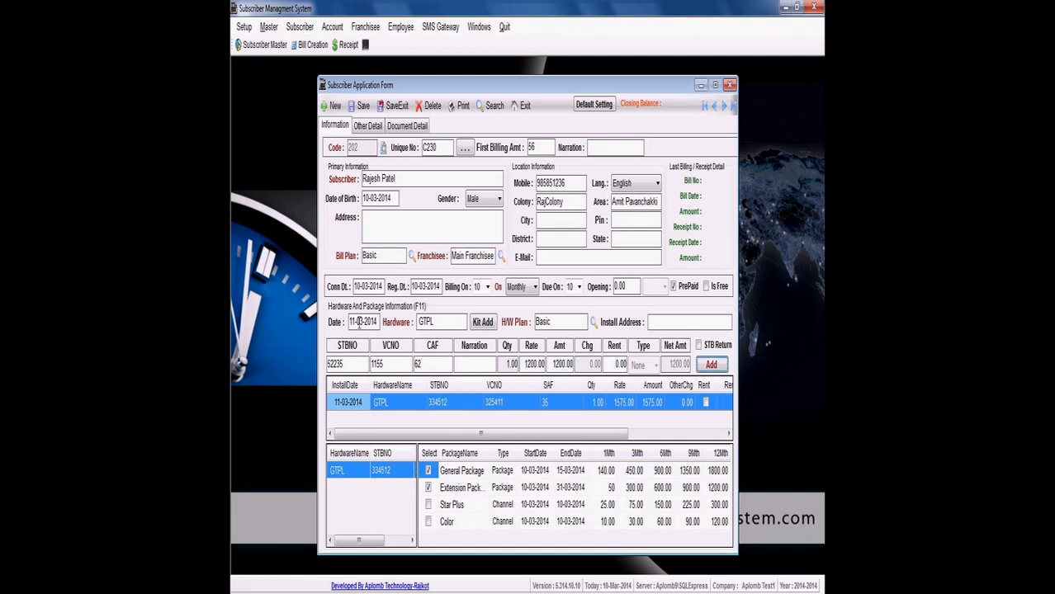
{"action": "key", "text": "Return"}
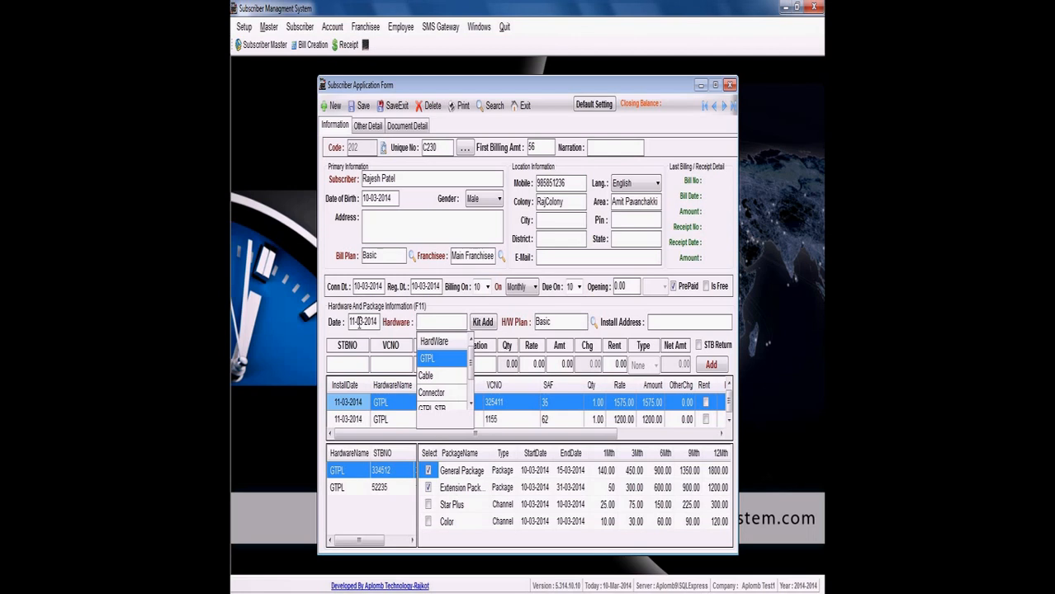
- Select the General Package and the Star Plus channel for set-top box 52235
{"action": "left_click", "coordinate": [347, 489]}
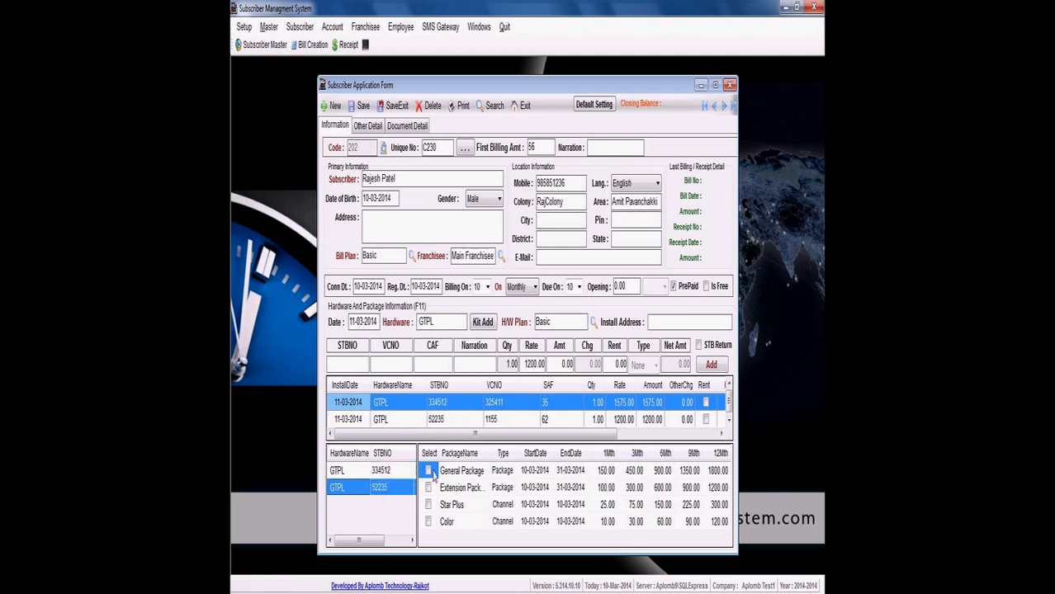
{"action": "left_click", "coordinate": [429, 471]}
{"action": "left_click", "coordinate": [429, 506]}
{"action": "left_click", "coordinate": [428, 505]}
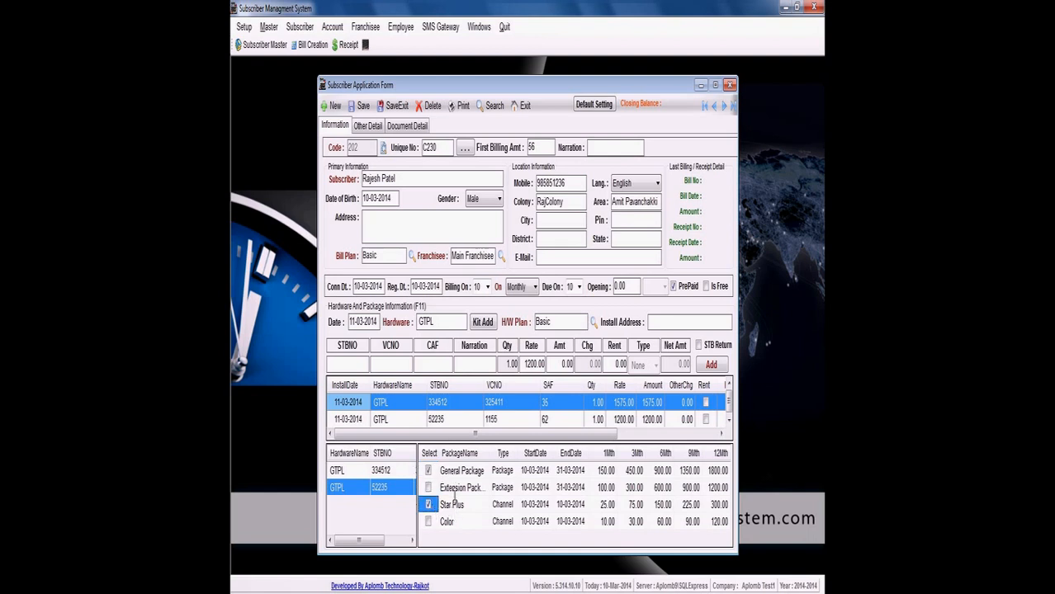
{"action": "left_click", "coordinate": [583, 509]}
{"action": "left_click", "coordinate": [614, 512]}
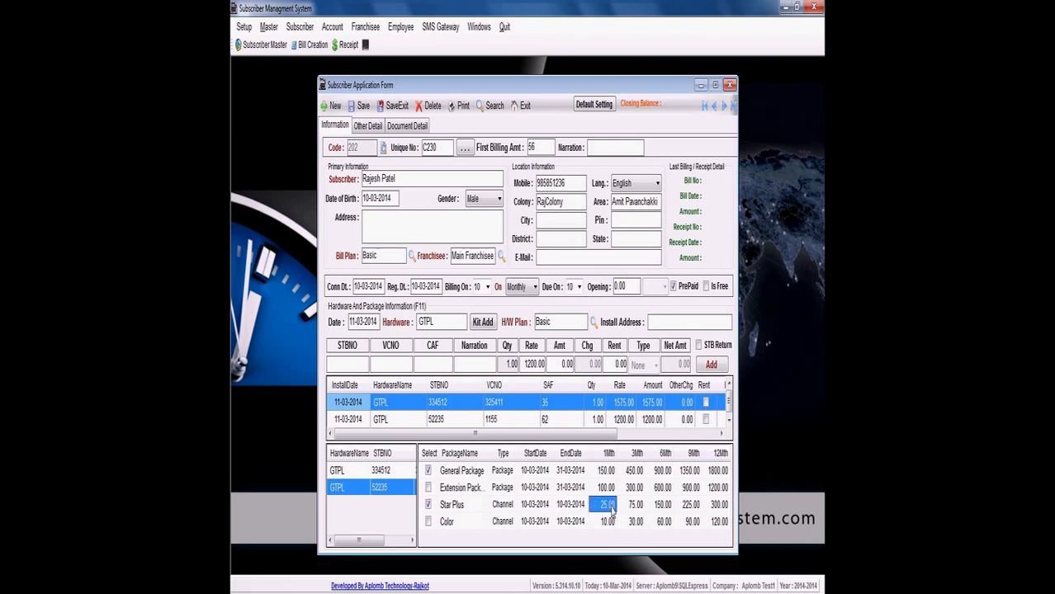
- In the other details, assign the first, second and third listed employees to installation, repairing and collection respectively
{"action": "left_click", "coordinate": [367, 128]}
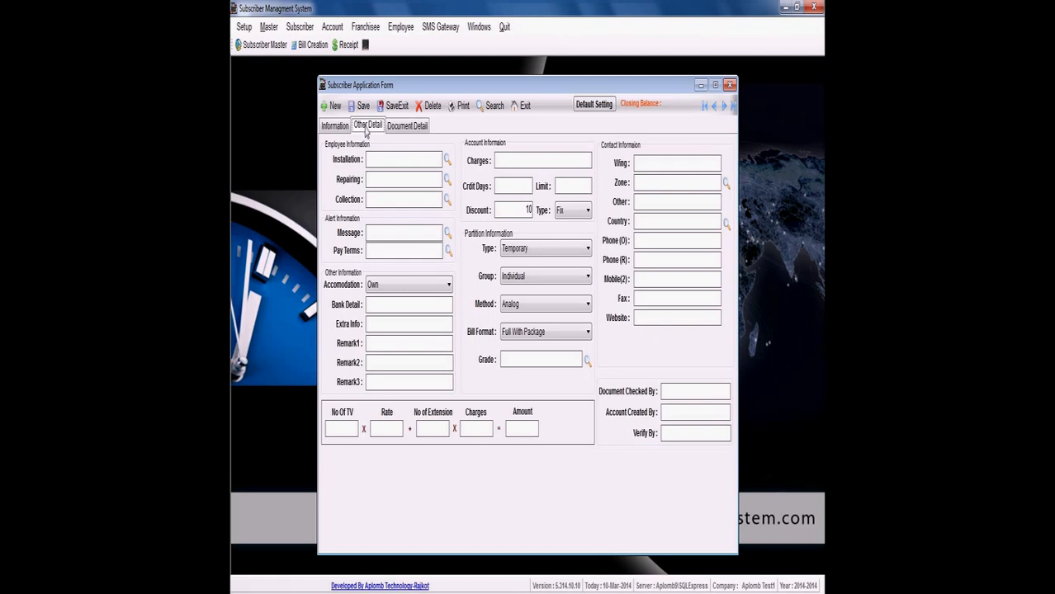
{"action": "left_click", "coordinate": [372, 159]}
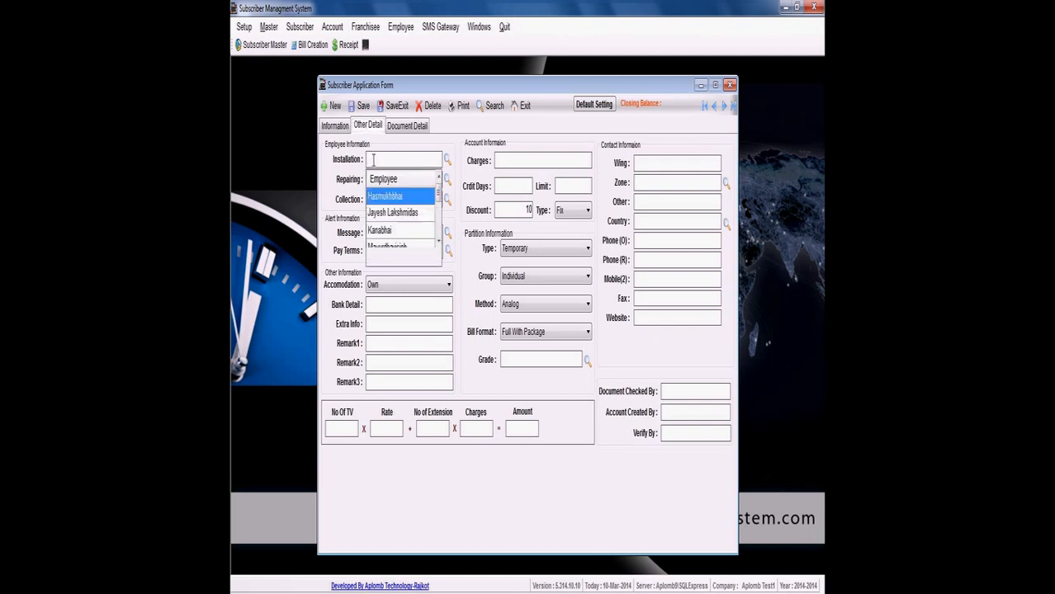
{"action": "double_click", "coordinate": [386, 198]}
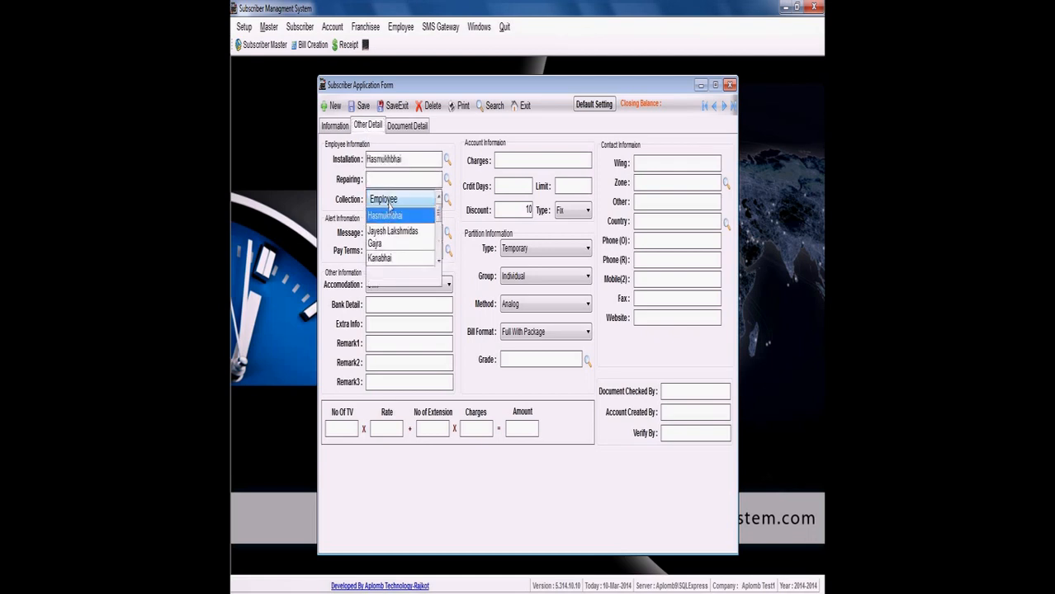
{"action": "double_click", "coordinate": [392, 246]}
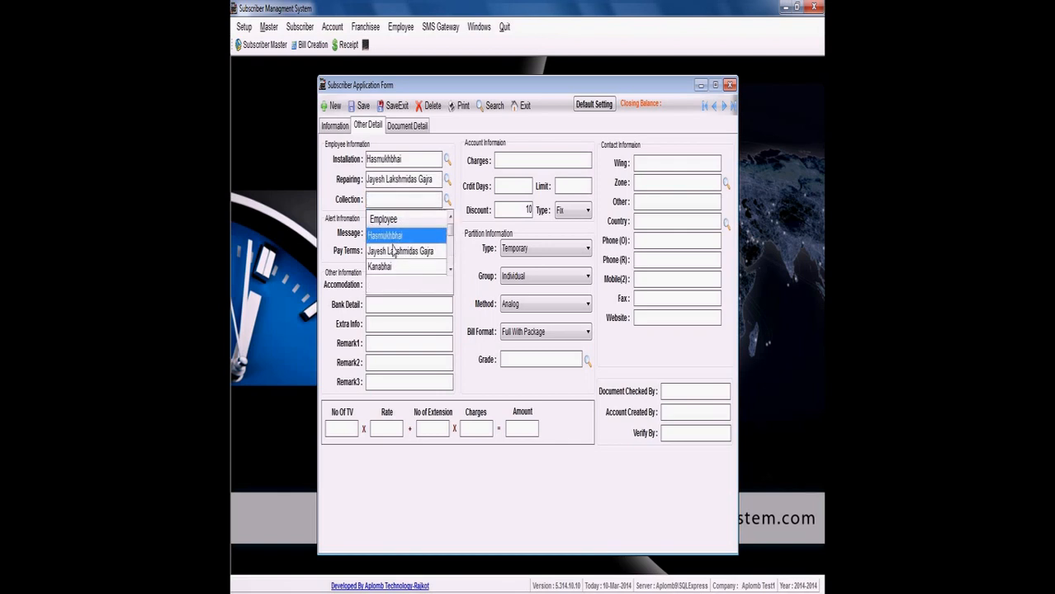
{"action": "double_click", "coordinate": [393, 268]}
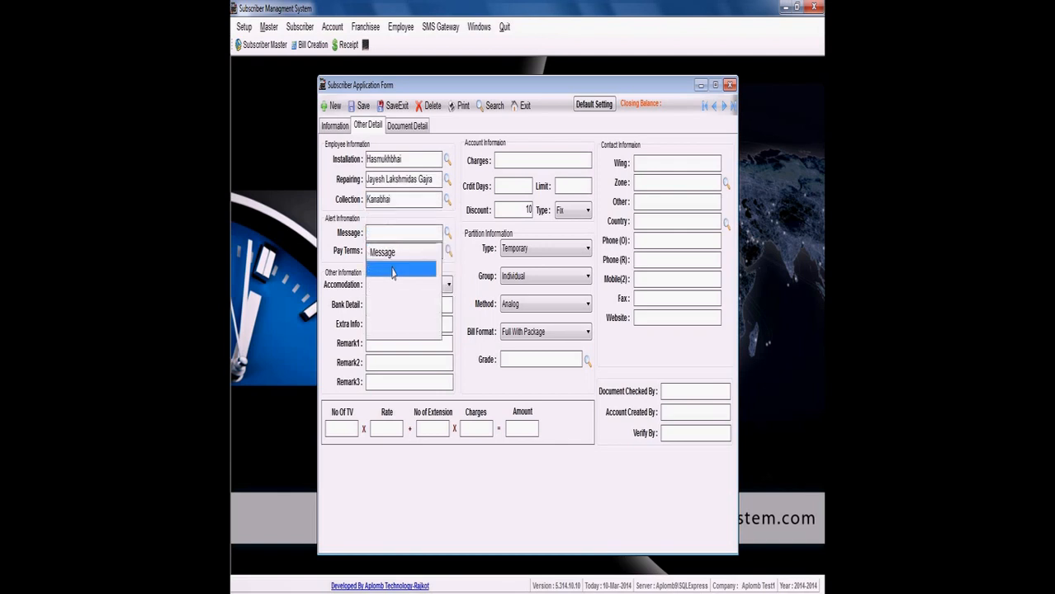
- Set the account charges to 50, credit days to 4 and limit to 80, with the discount type as %
{"action": "left_click", "coordinate": [501, 163]}
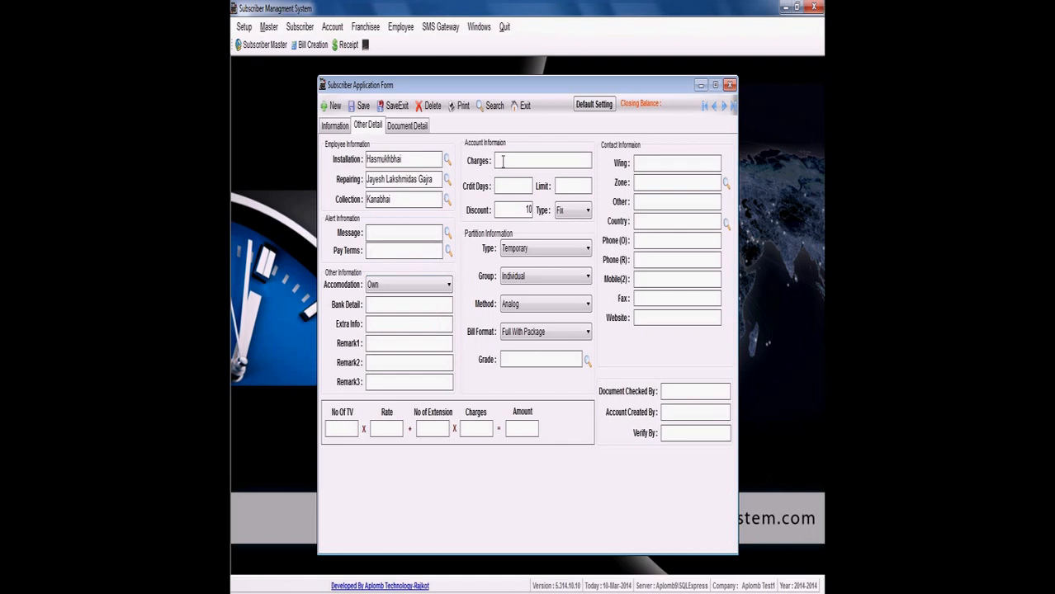
{"action": "type", "text": "50"}
{"action": "type", "text": "4"}
{"action": "type", "text": "80"}
{"action": "key", "text": "Tab"}
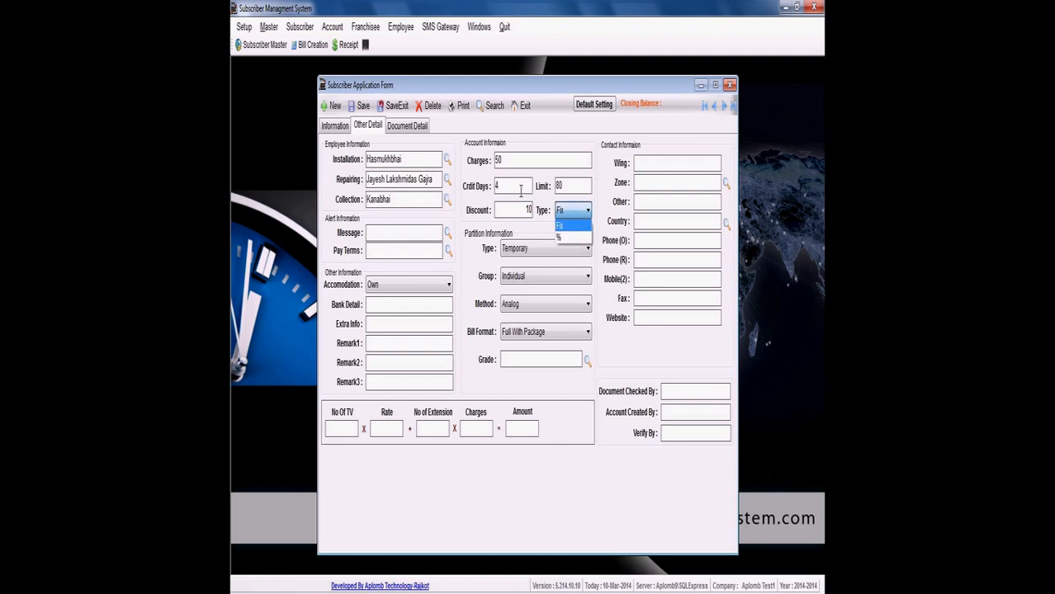
{"action": "key", "text": "Down"}
{"action": "key", "text": "Tab"}
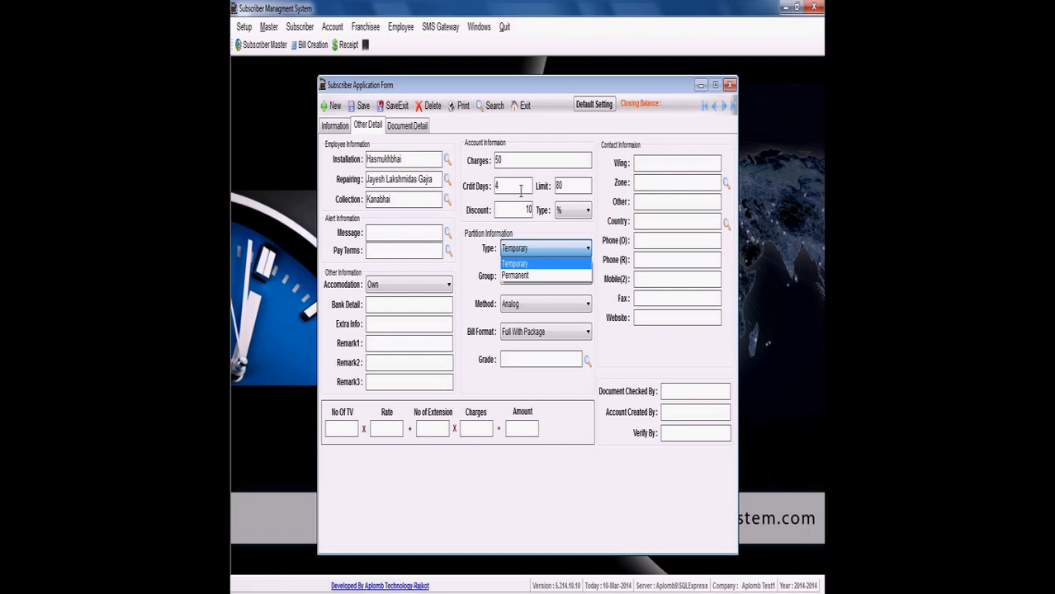
- Set the partition group to Corporate, keeping the type Temporary and the method Analog
{"action": "key", "text": "Tab"}
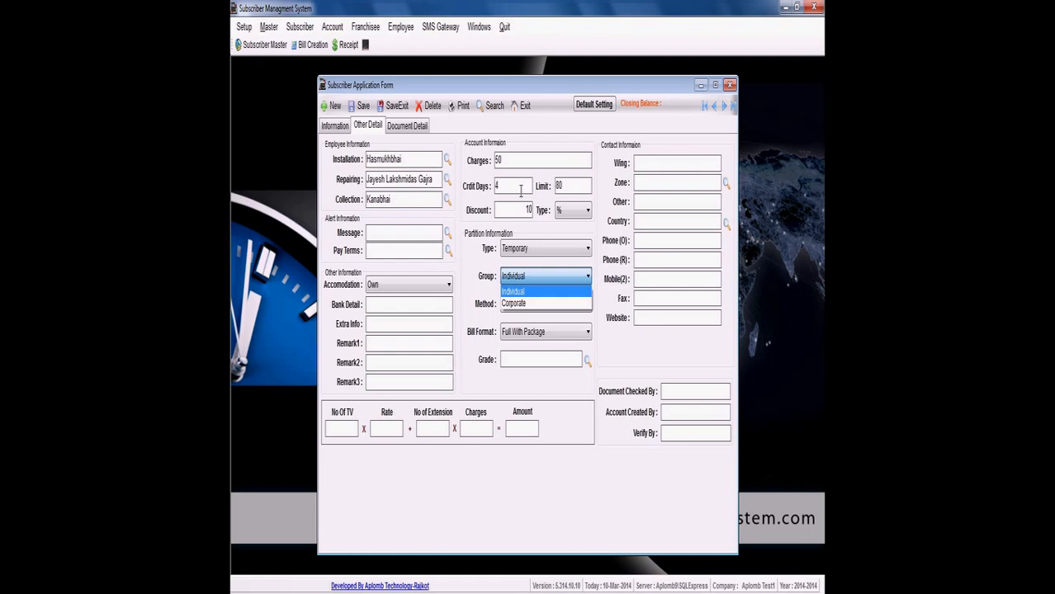
{"action": "key", "text": "Down"}
{"action": "key", "text": "Tab"}
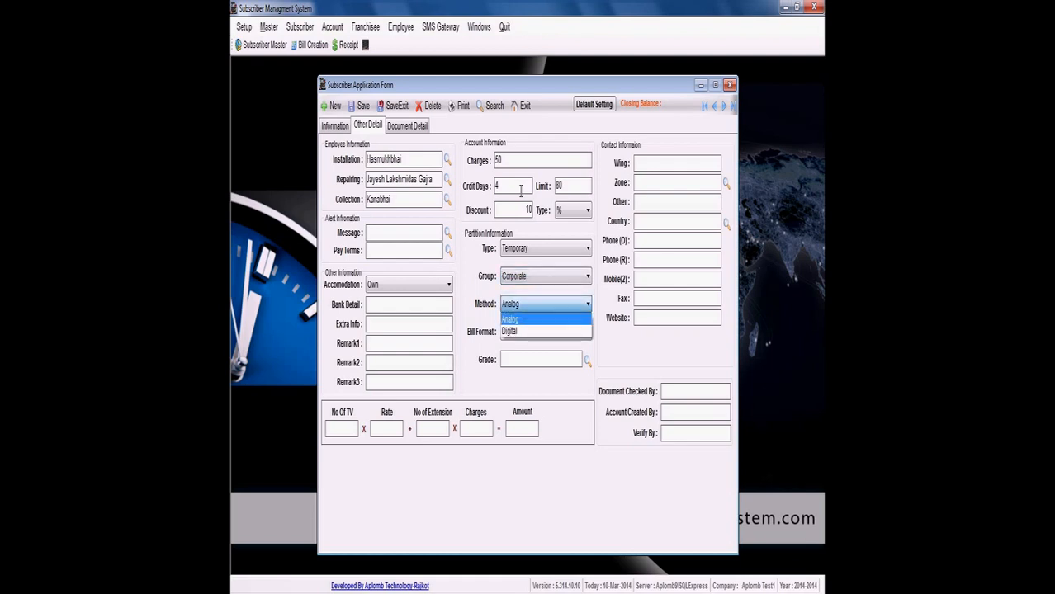
{"action": "key", "text": "Tab"}
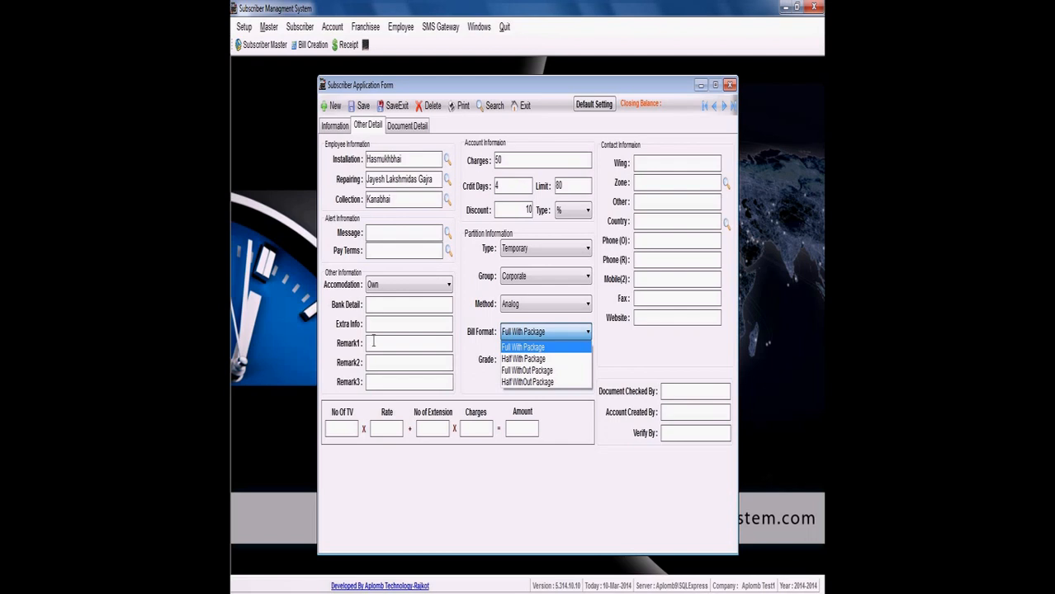
- Set the subscriber's accommodation to Rented, keeping the Full With Package bill format
{"action": "left_click", "coordinate": [385, 287]}
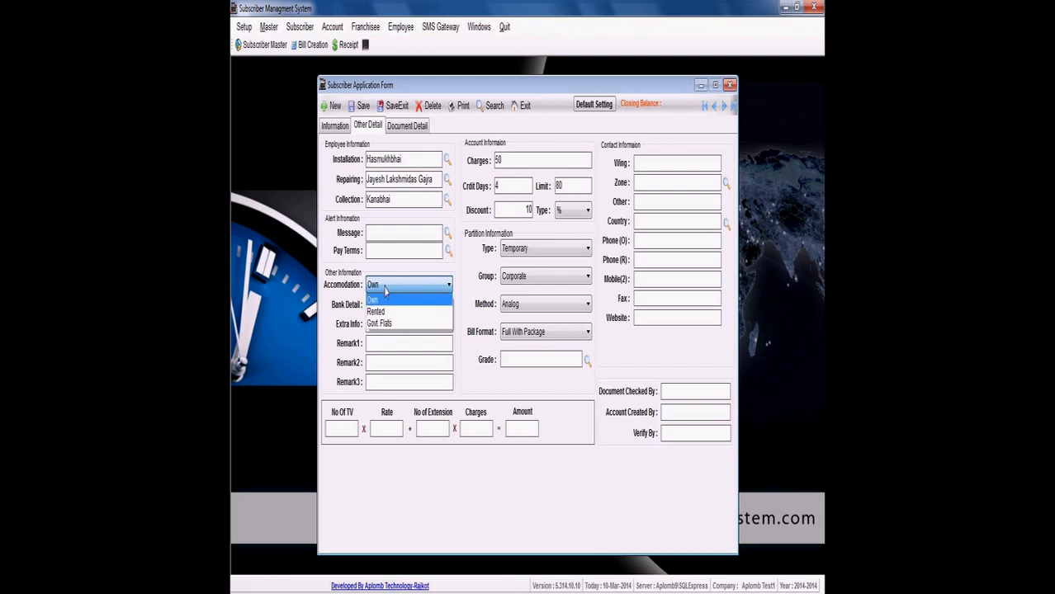
{"action": "key", "text": "Down"}
{"action": "key", "text": "Down"}
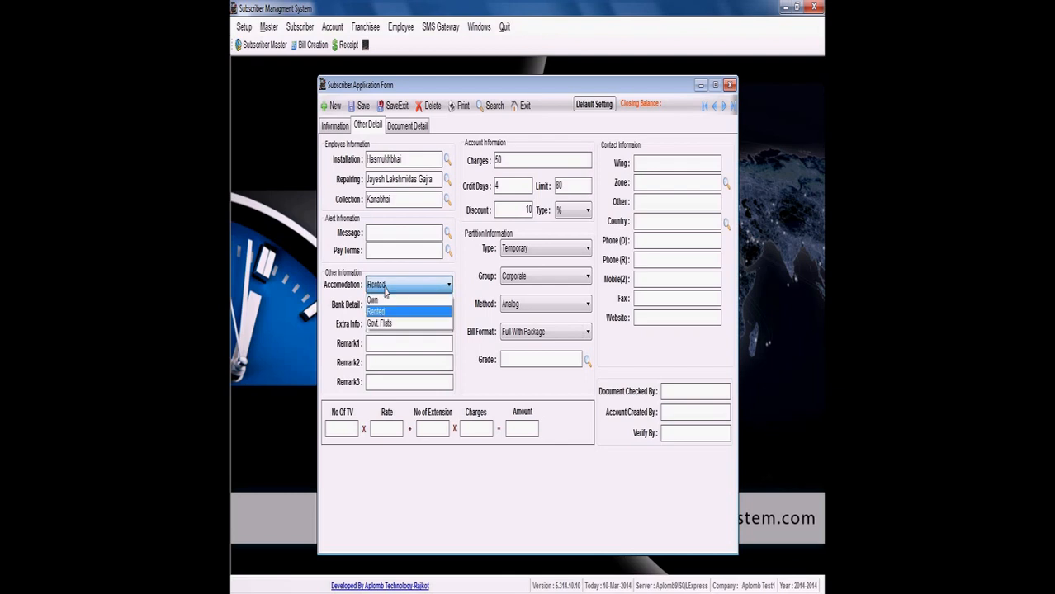
{"action": "key", "text": "Up"}
{"action": "key", "text": "Return"}
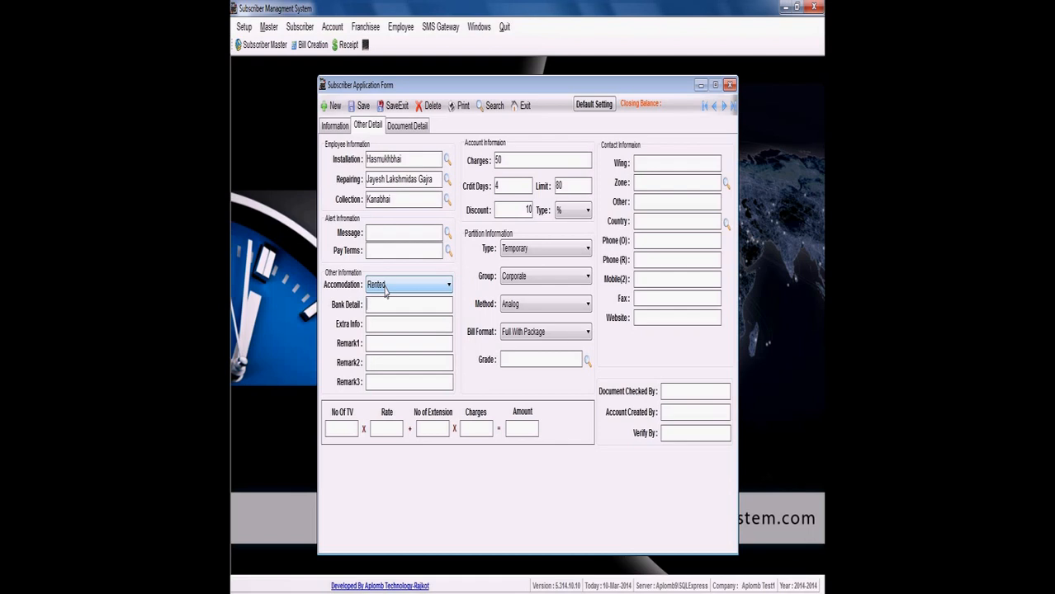
- Enter Bank SBI followed by the account number as the bank detail, leaving the remarks empty
{"action": "key", "text": "Tab"}
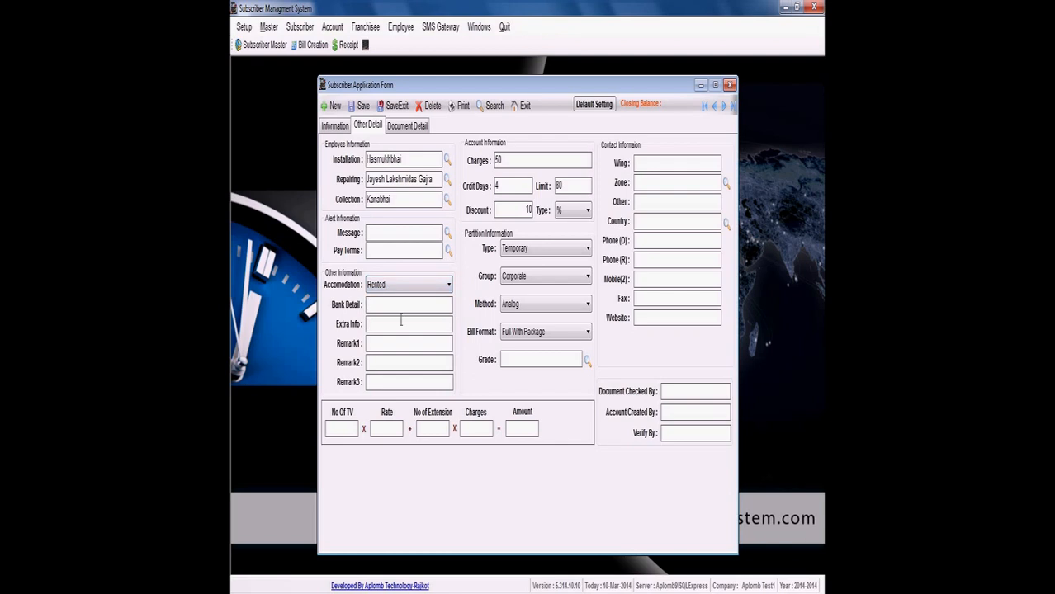
{"action": "type", "text": "Bank SBI: 1112225"}
{"action": "left_click", "coordinate": [372, 347]}
- Enter Winb -B as the contact wing and choose the third listed zone
{"action": "left_click", "coordinate": [660, 165]}
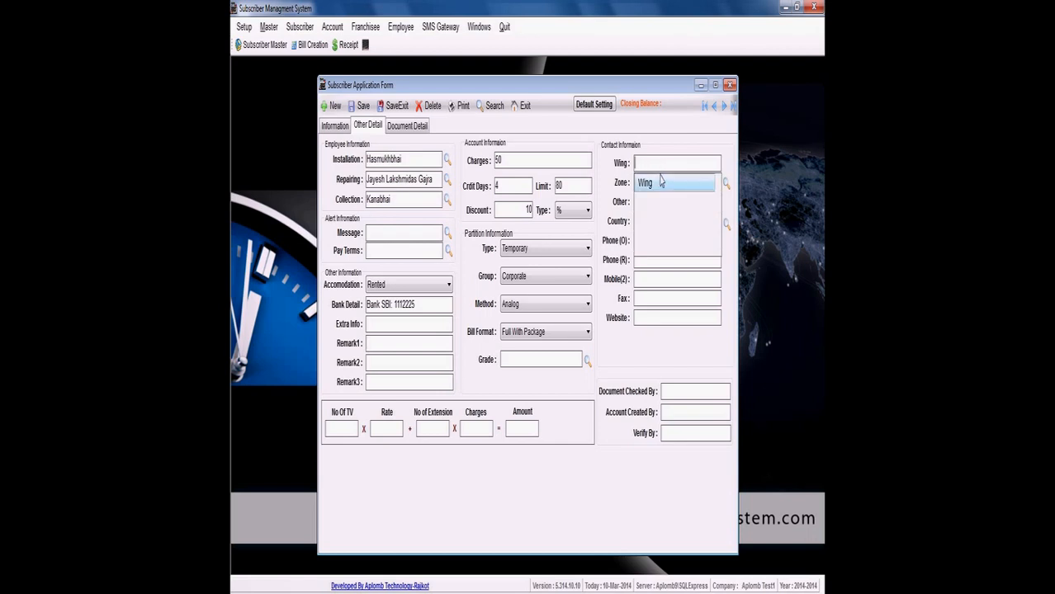
{"action": "type", "text": "Winb -B"}
{"action": "key", "text": "Return"}
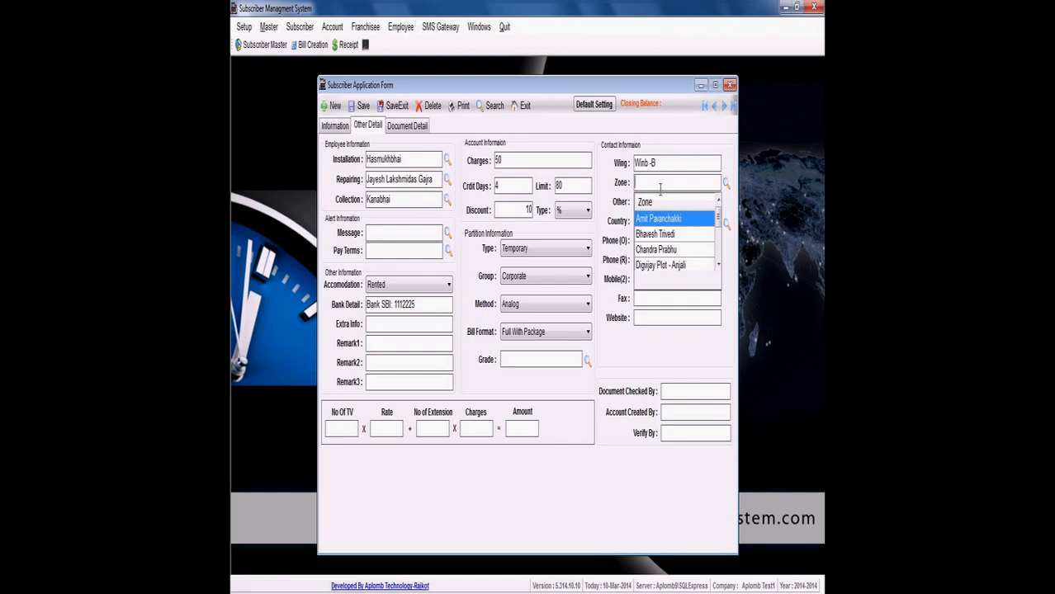
{"action": "key", "text": "Down"}
{"action": "key", "text": "Down"}
{"action": "key", "text": "Return"}
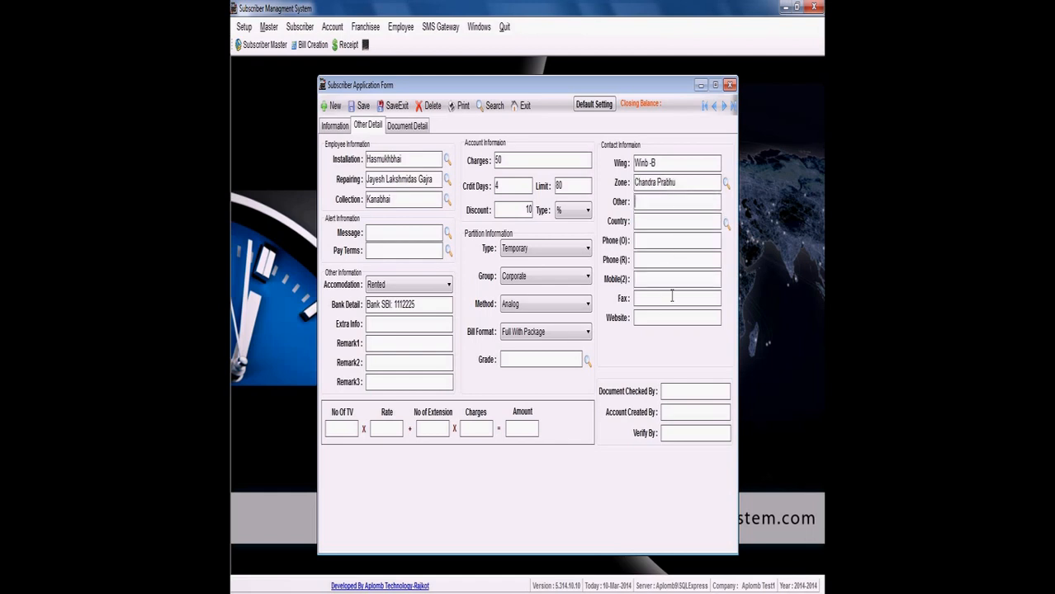
- Assign the second listed employee as document checker and account creator, and the fifth listed employee as verifier
{"action": "left_click", "coordinate": [670, 391]}
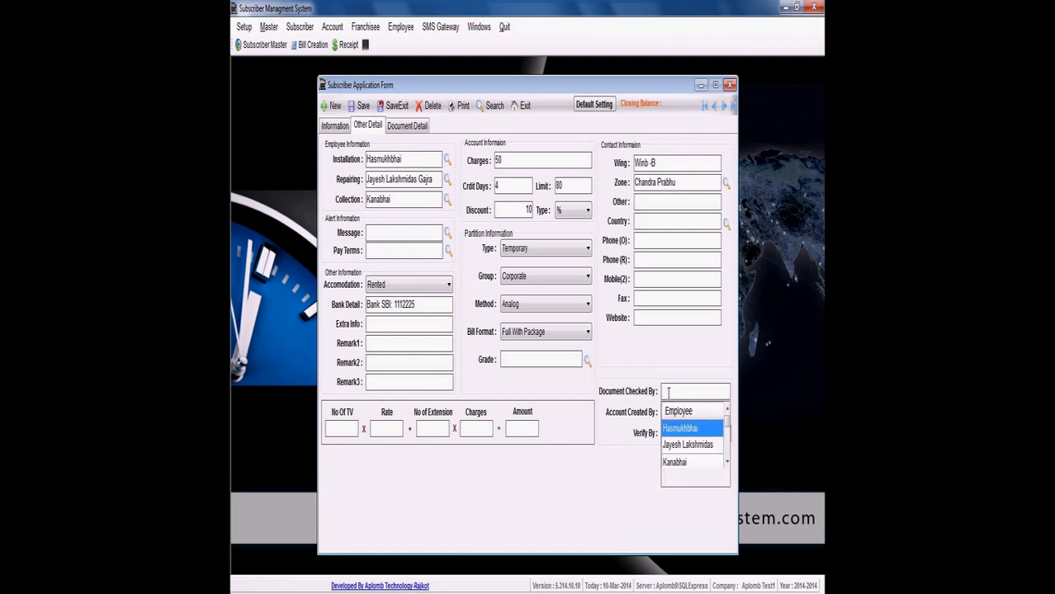
{"action": "key", "text": "Down"}
{"action": "key", "text": "Return"}
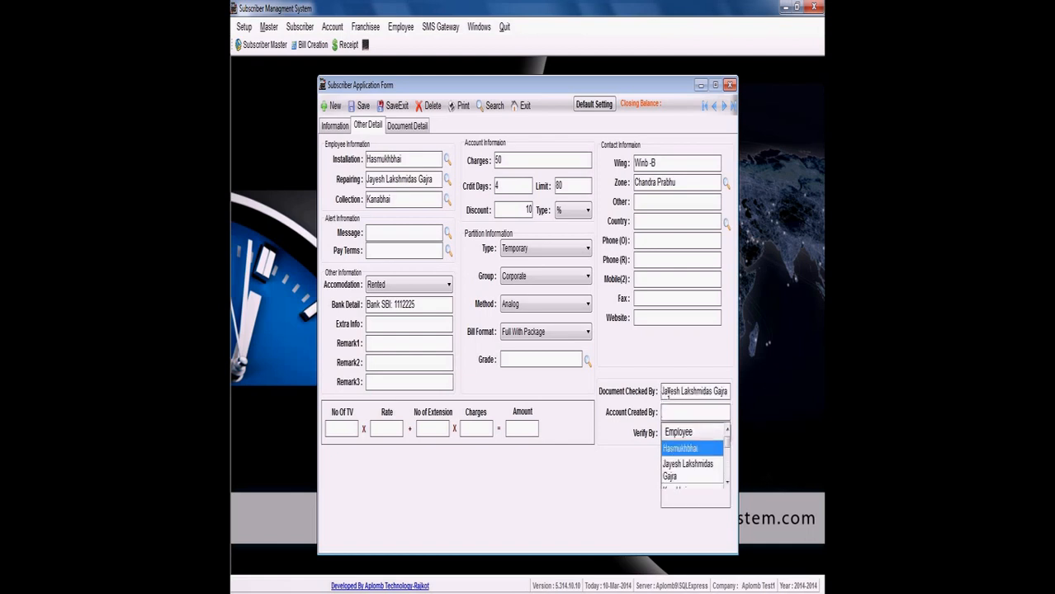
{"action": "key", "text": "Down"}
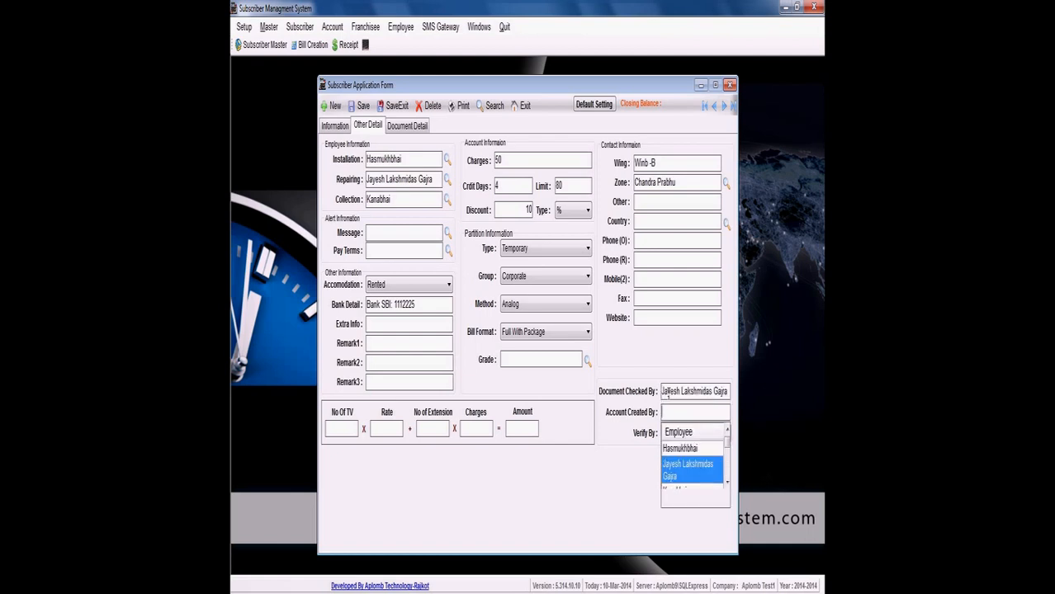
{"action": "key", "text": "Return"}
{"action": "key", "text": "Down"}
{"action": "key", "text": "Down"}
{"action": "key", "text": "Down"}
{"action": "key", "text": "Down"}
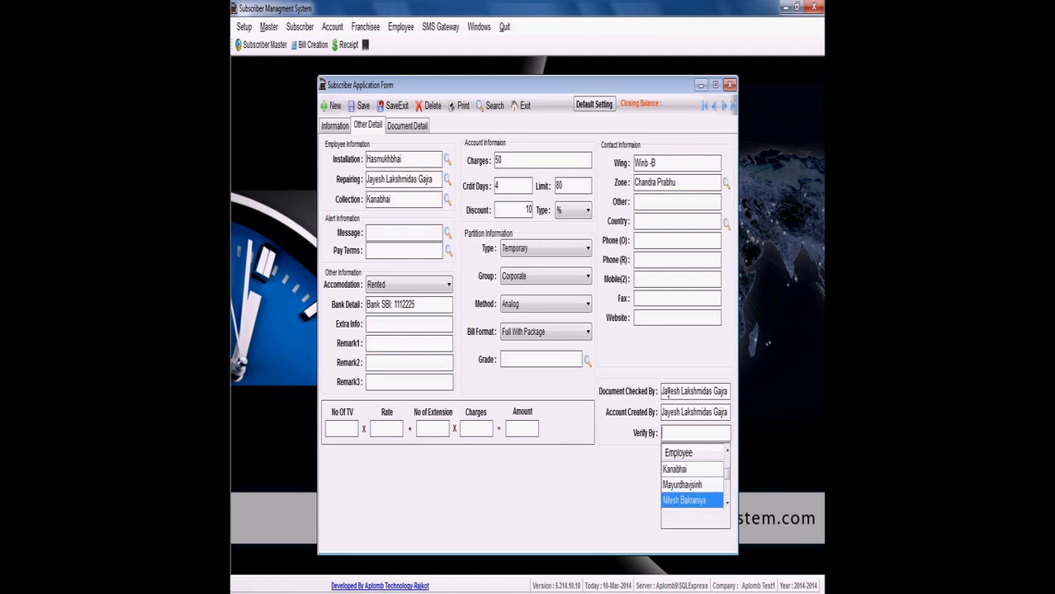
{"action": "key", "text": "Return"}
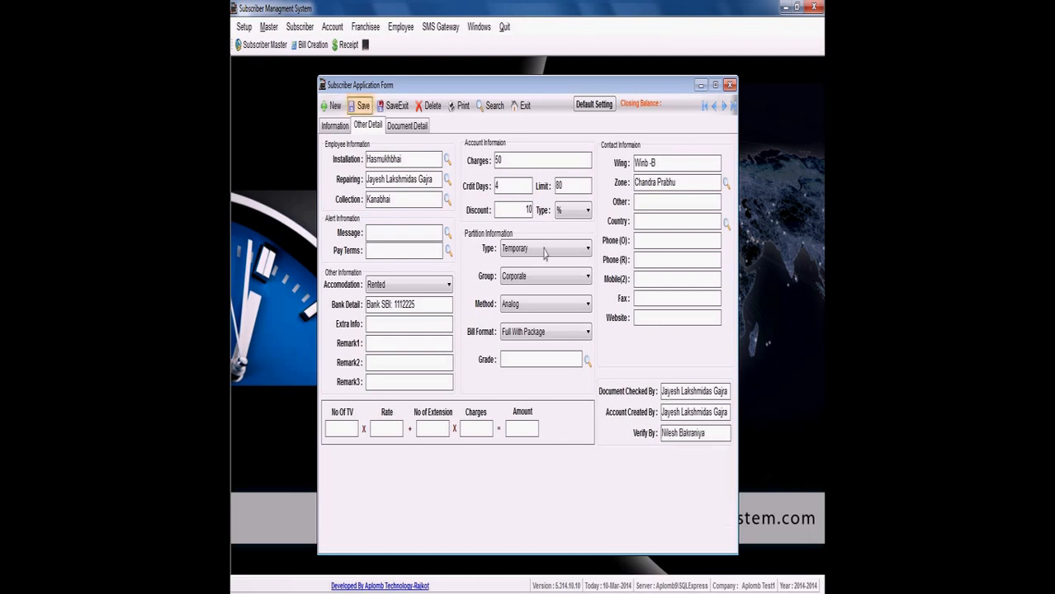
- Attach Penguins.jpg from Sample Pictures as the Election Card document and preview the image
{"action": "left_click", "coordinate": [419, 128]}
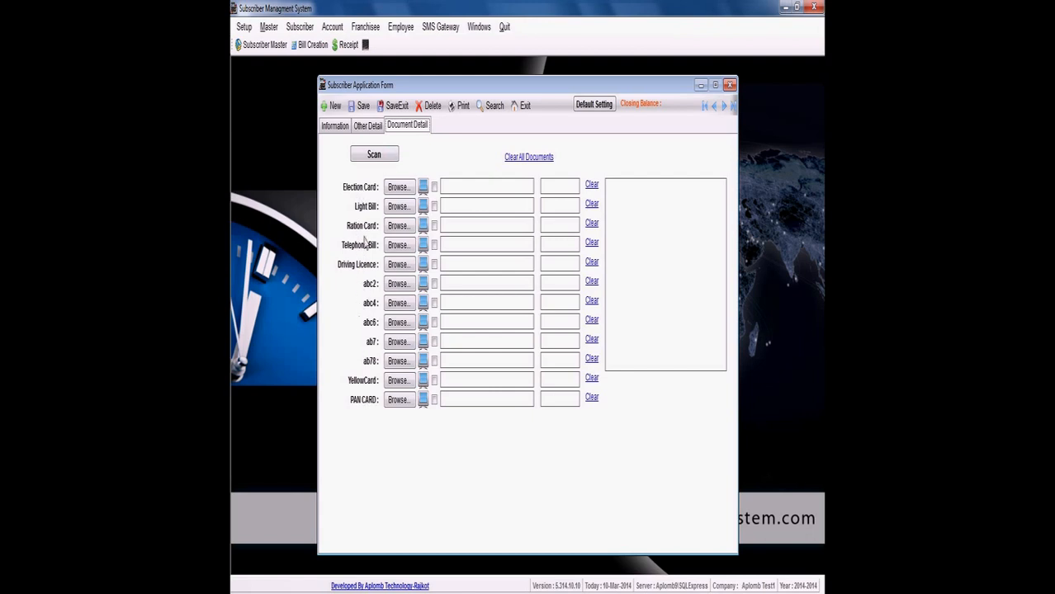
{"action": "left_click", "coordinate": [396, 188]}
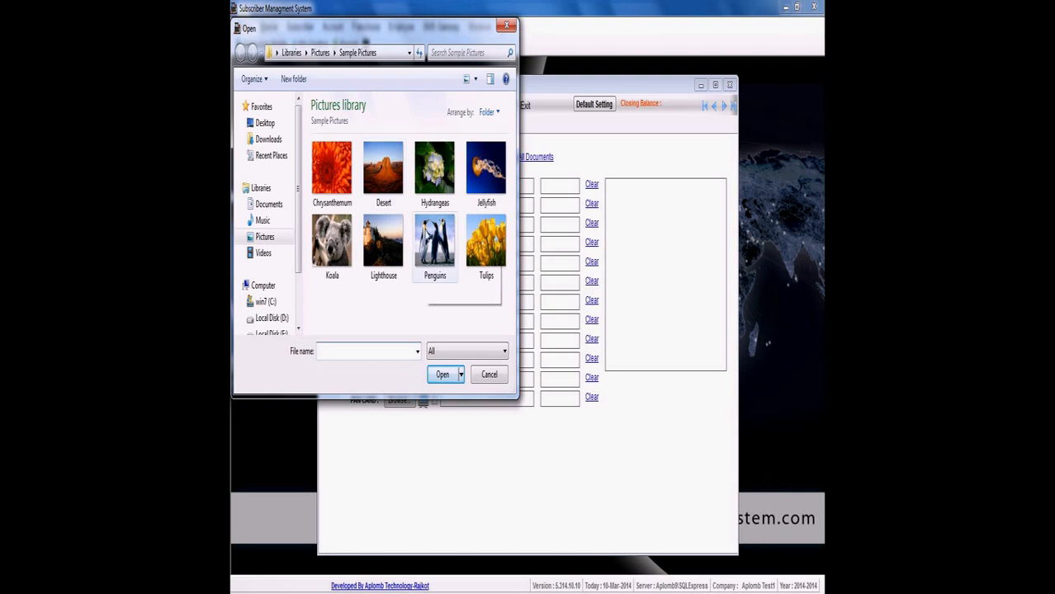
{"action": "left_click", "coordinate": [426, 238]}
{"action": "left_click", "coordinate": [445, 375]}
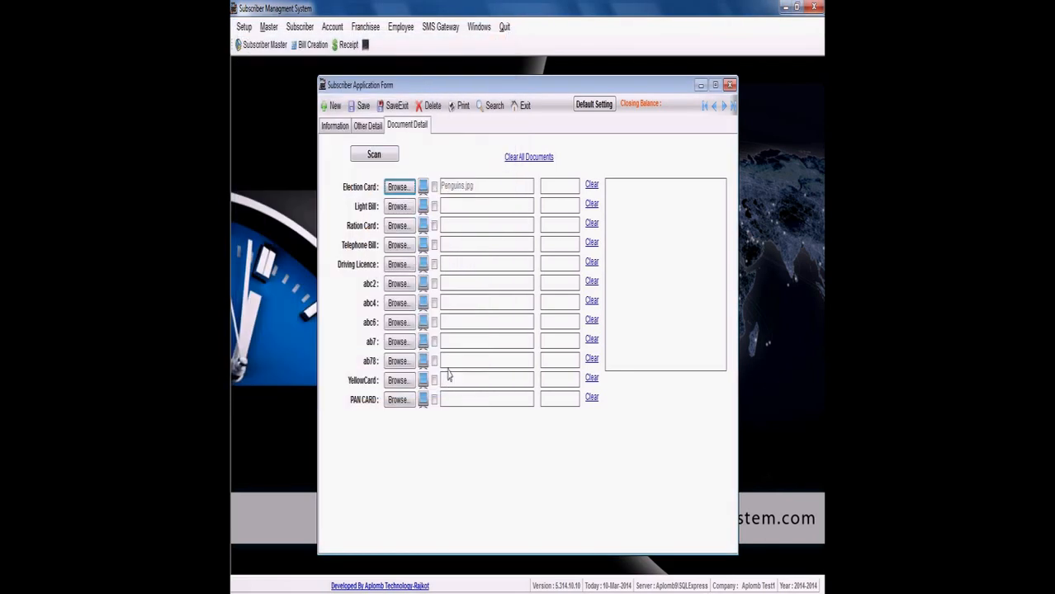
{"action": "left_click", "coordinate": [424, 187]}
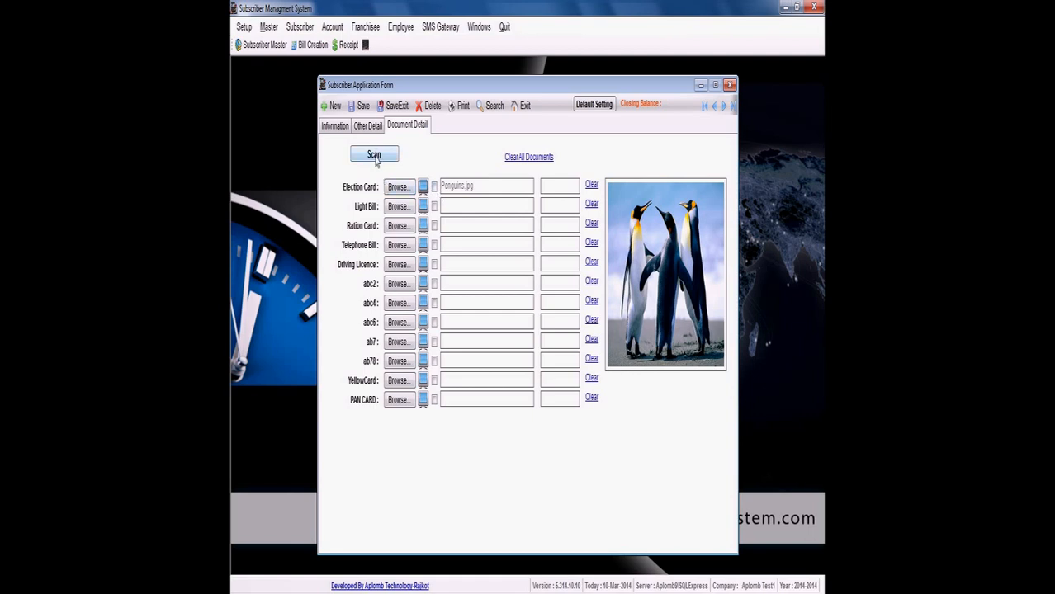
- Save the subscriber record and open the print preview of its registration report
{"action": "left_click", "coordinate": [362, 106]}
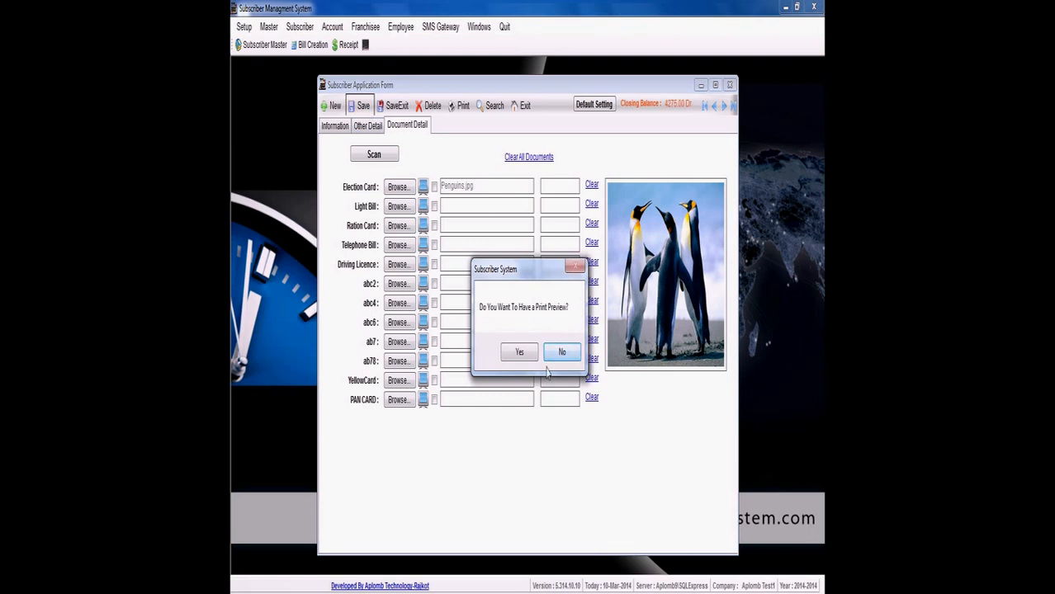
{"action": "left_click", "coordinate": [519, 353]}
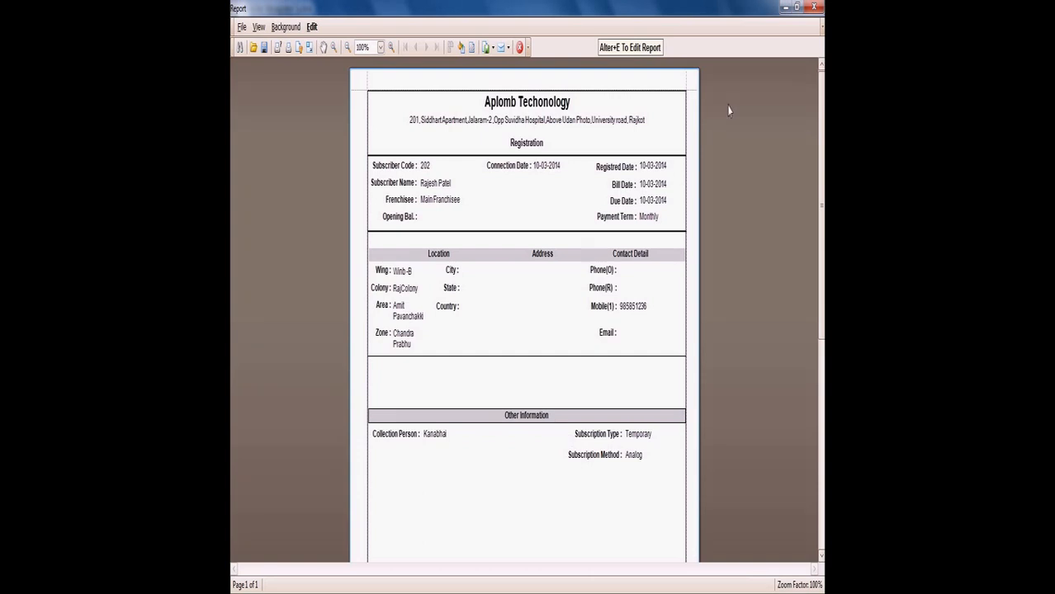
- Show the available export file formats for the registration report
{"action": "left_click", "coordinate": [277, 50]}
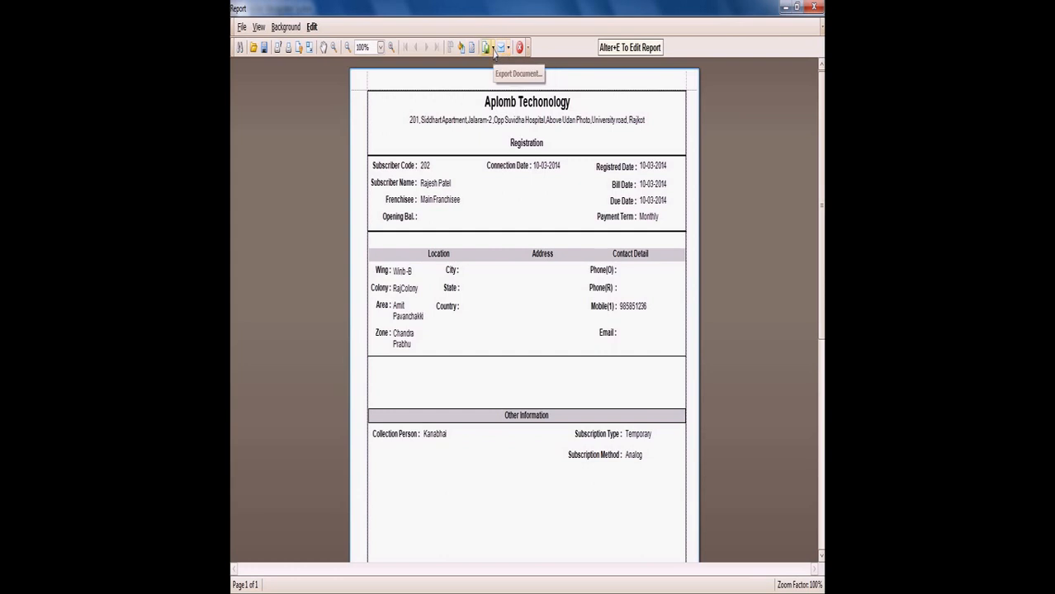
{"action": "left_click", "coordinate": [494, 50]}
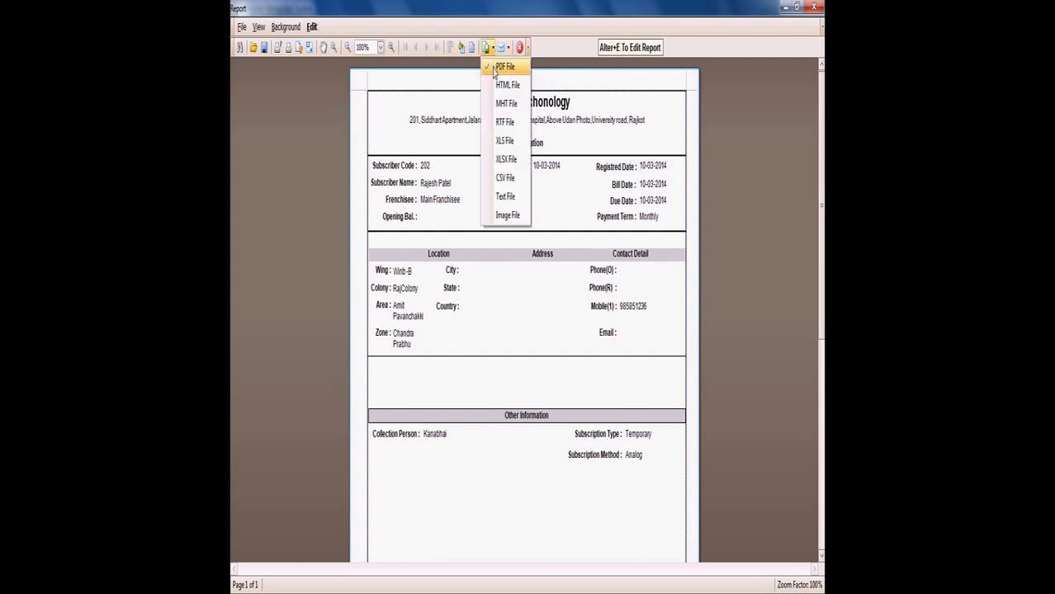